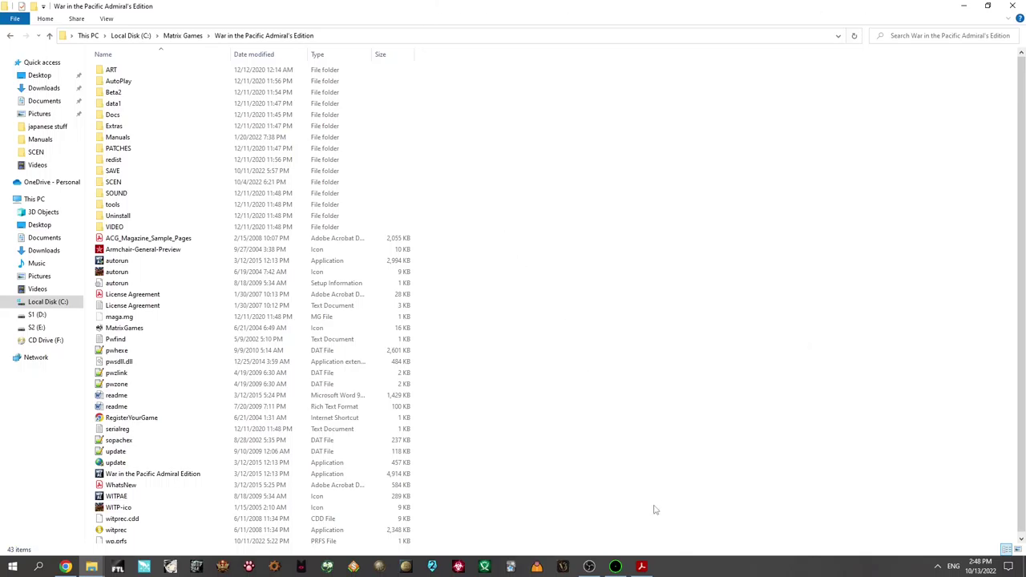
Step: Close the running editor window and open the SCEN folder
{"action": "right_click", "coordinate": [616, 566]}
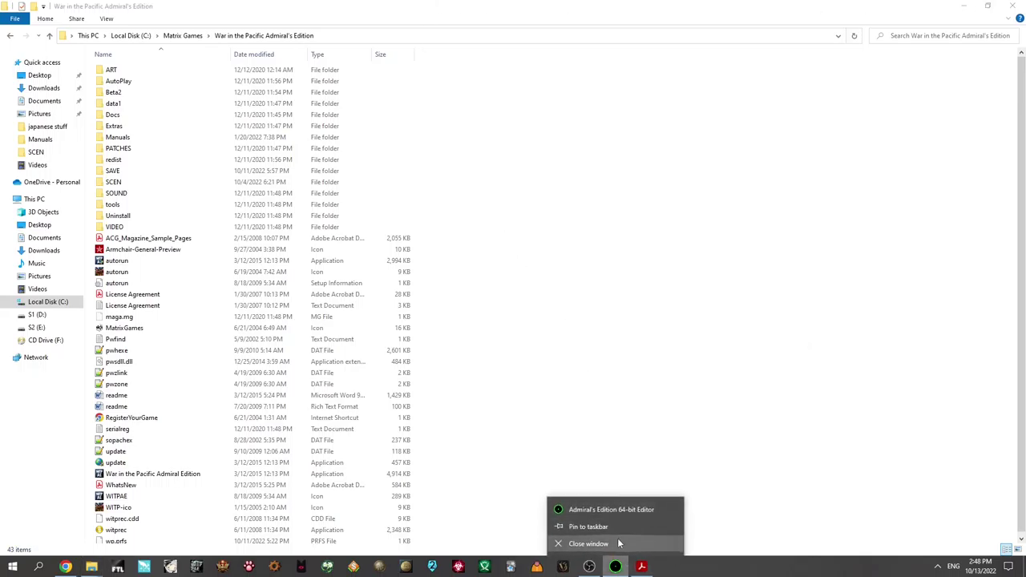
{"action": "left_click", "coordinate": [622, 543]}
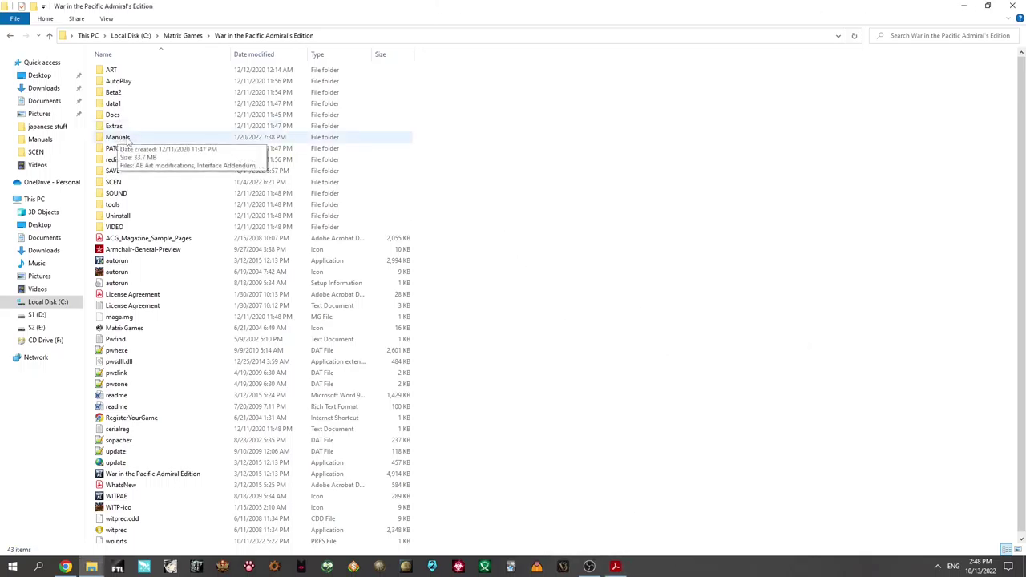
{"action": "left_click", "coordinate": [129, 184]}
{"action": "double_click", "coordinate": [129, 184]}
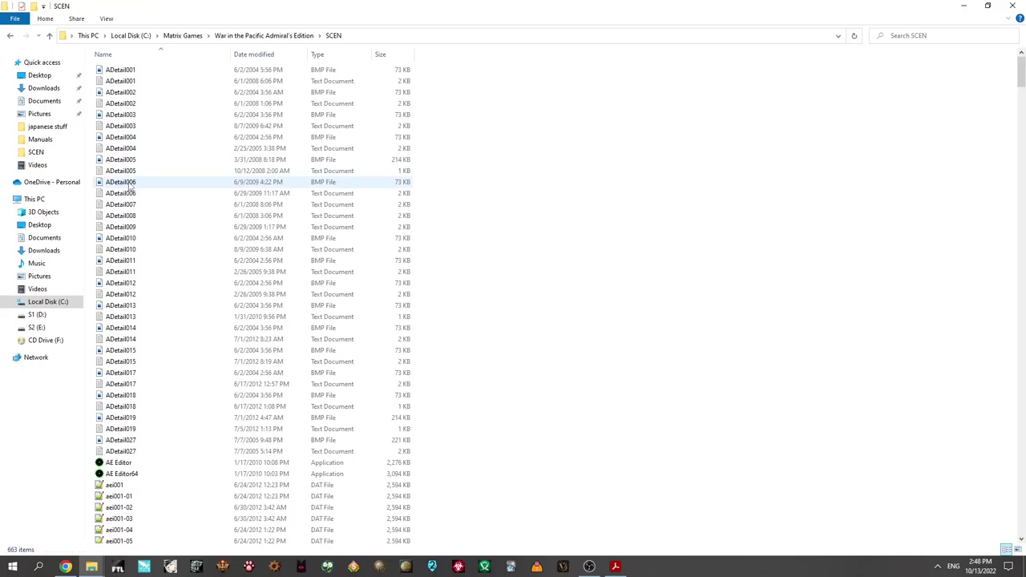
{"action": "scroll", "coordinate": [225, 301], "scroll_direction": "down", "scroll_amount": 8}
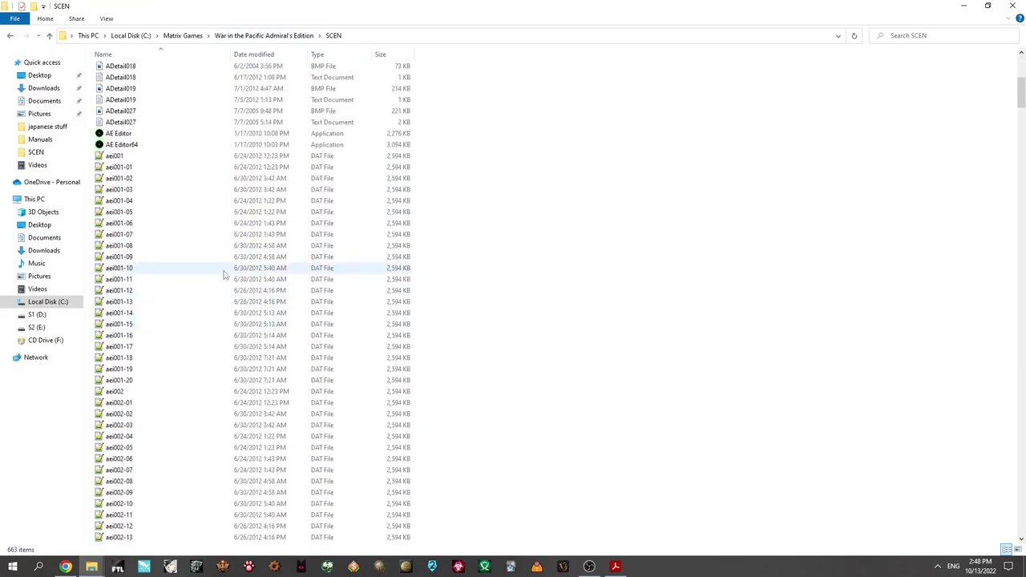
{"action": "scroll", "coordinate": [225, 272], "scroll_direction": "up", "scroll_amount": 8}
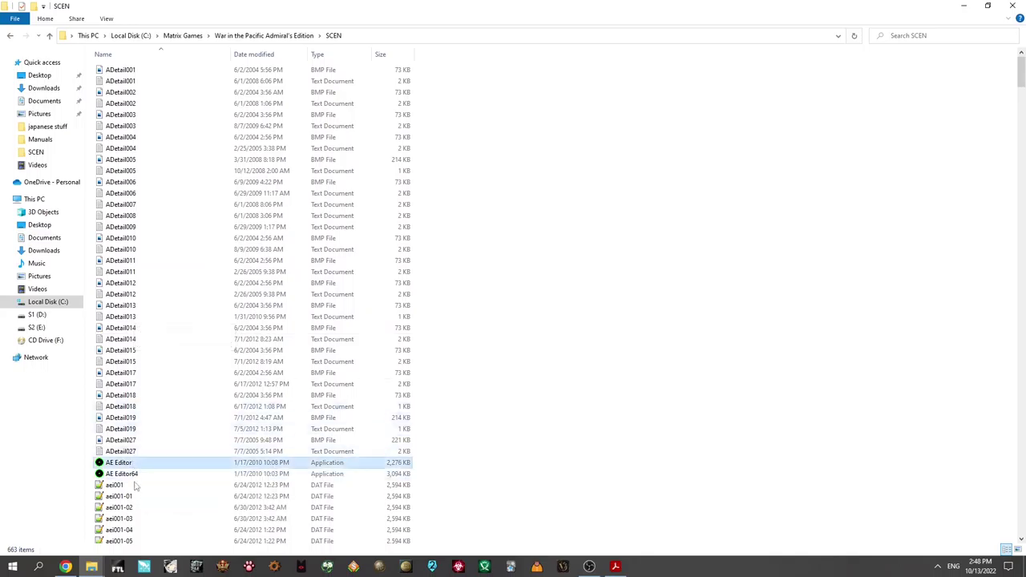
Step: Launch AE Editor64 from SCEN, then open the game's Manuals folder
{"action": "left_click", "coordinate": [124, 474]}
{"action": "key", "text": "F2"}
{"action": "key", "text": "Return"}
{"action": "key", "text": "Return"}
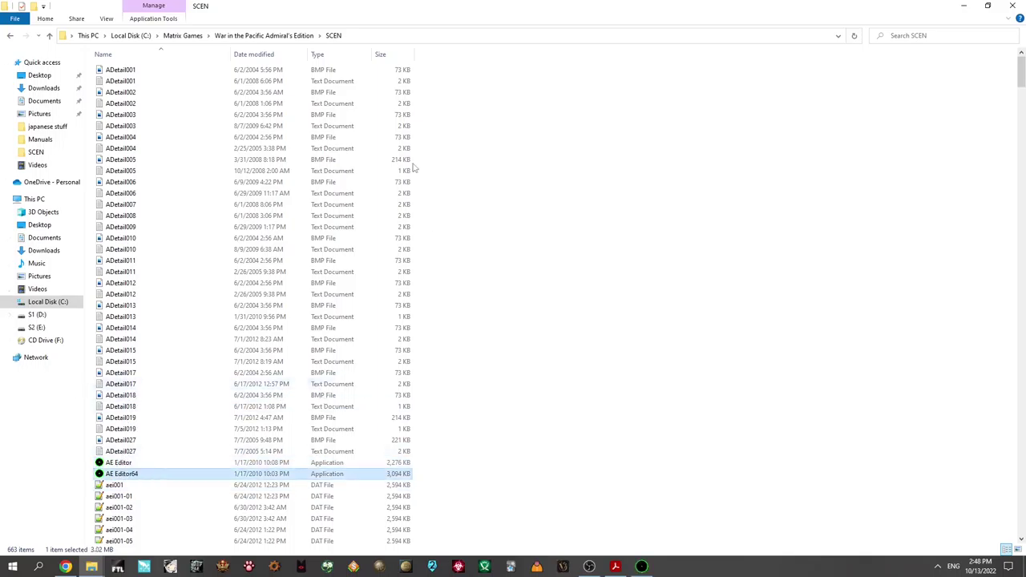
{"action": "left_click", "coordinate": [230, 37]}
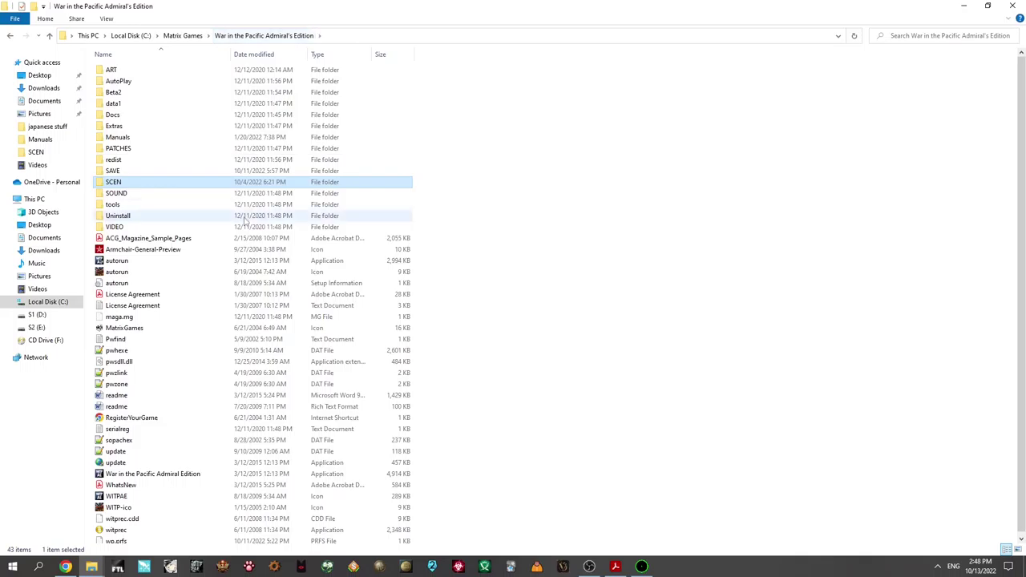
{"action": "left_click", "coordinate": [137, 137]}
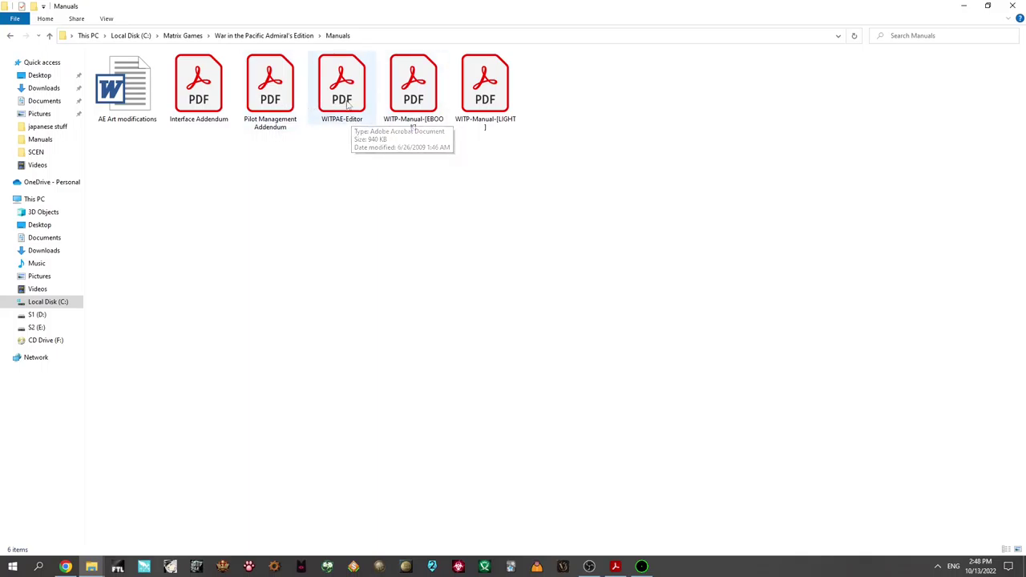
Step: Bring the WITPAE-Editor manual forward and view its title page
{"action": "left_click", "coordinate": [615, 567]}
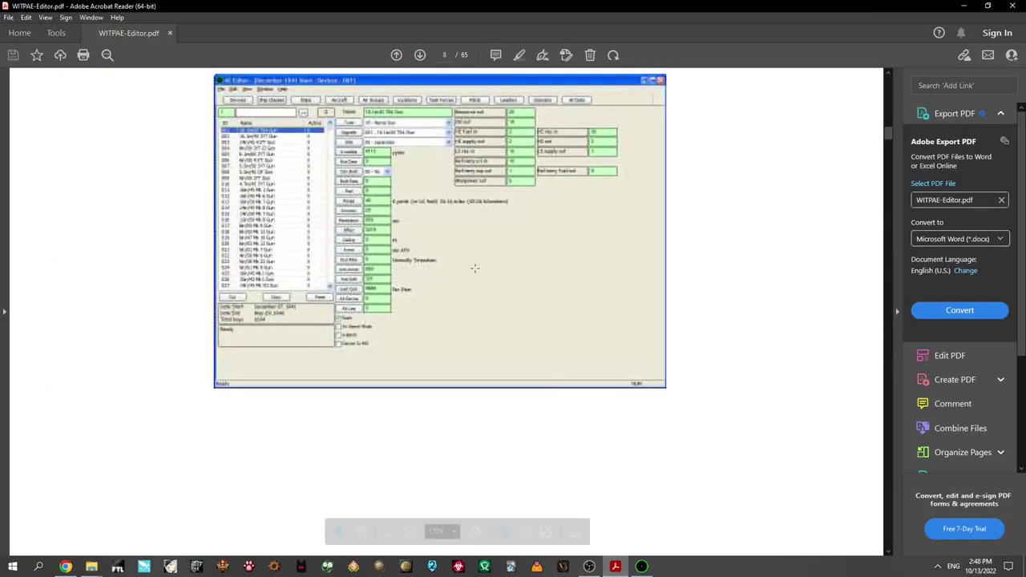
{"action": "left_click_drag", "start_coordinate": [892, 128], "coordinate": [891, 76]}
{"action": "scroll", "coordinate": [552, 314], "scroll_direction": "down", "scroll_amount": 3}
{"action": "scroll", "coordinate": [591, 133], "scroll_direction": "up", "scroll_amount": 2}
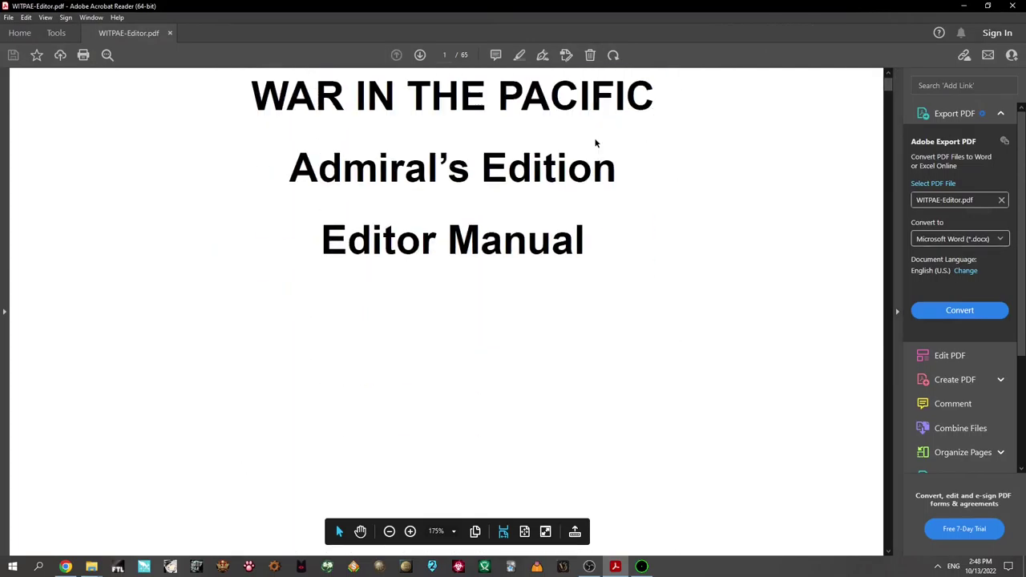
{"action": "left_click_drag", "start_coordinate": [291, 187], "coordinate": [653, 171]}
{"action": "left_click", "coordinate": [583, 178]}
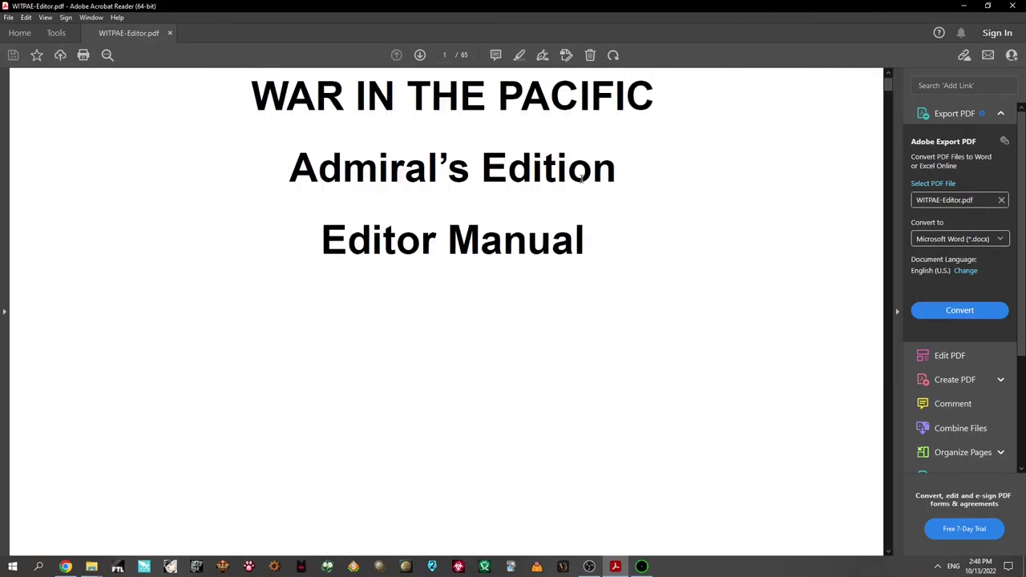
{"action": "scroll", "coordinate": [487, 111], "scroll_direction": "down", "scroll_amount": 5}
Step: Page through copyright, contents and introduction to the AE Editor Introduction on page 6
{"action": "left_click", "coordinate": [419, 54]}
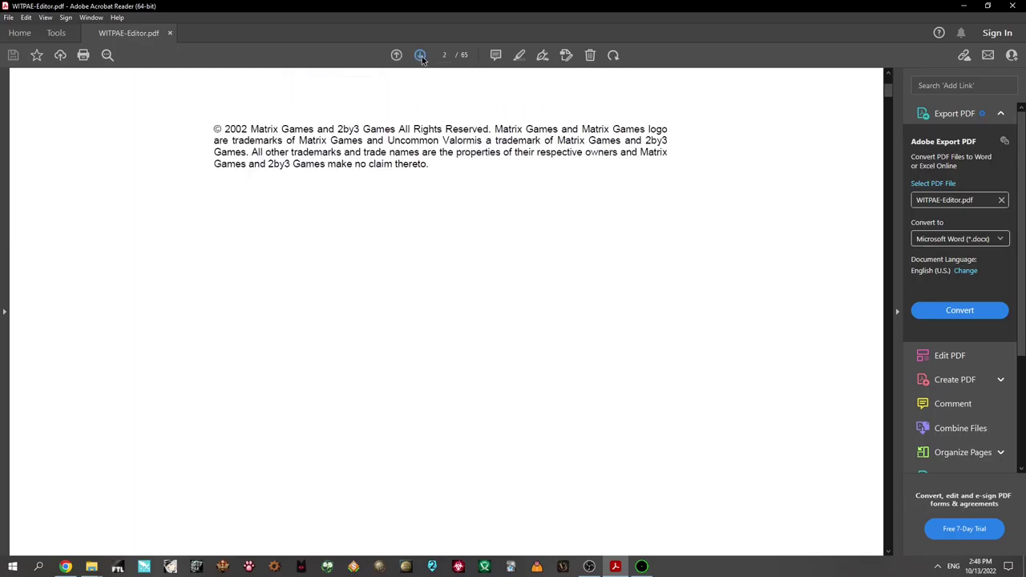
{"action": "left_click", "coordinate": [420, 55]}
{"action": "scroll", "coordinate": [475, 262], "scroll_direction": "down", "scroll_amount": 3}
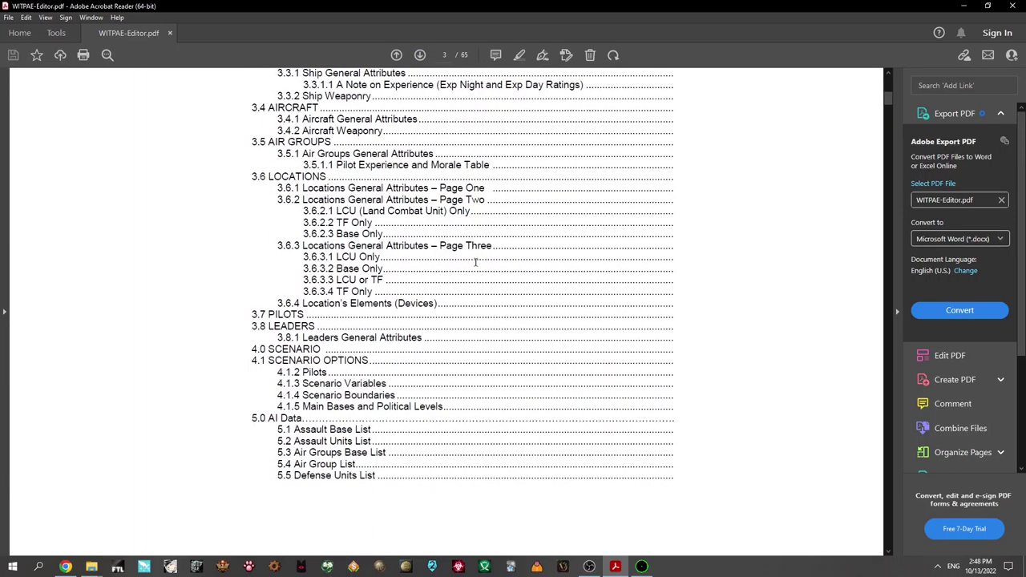
{"action": "left_click", "coordinate": [419, 55]}
{"action": "left_click", "coordinate": [420, 54]}
{"action": "left_click", "coordinate": [420, 55]}
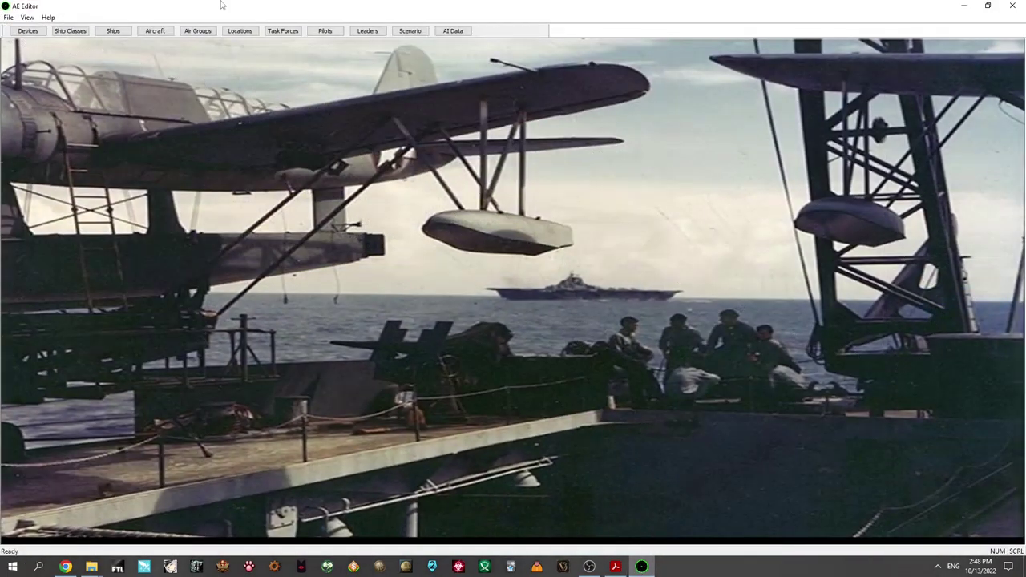
Step: Load scenario 001 - War in the Pacific: The Full Campaign via File > Open Scenario
{"action": "left_click", "coordinate": [7, 17]}
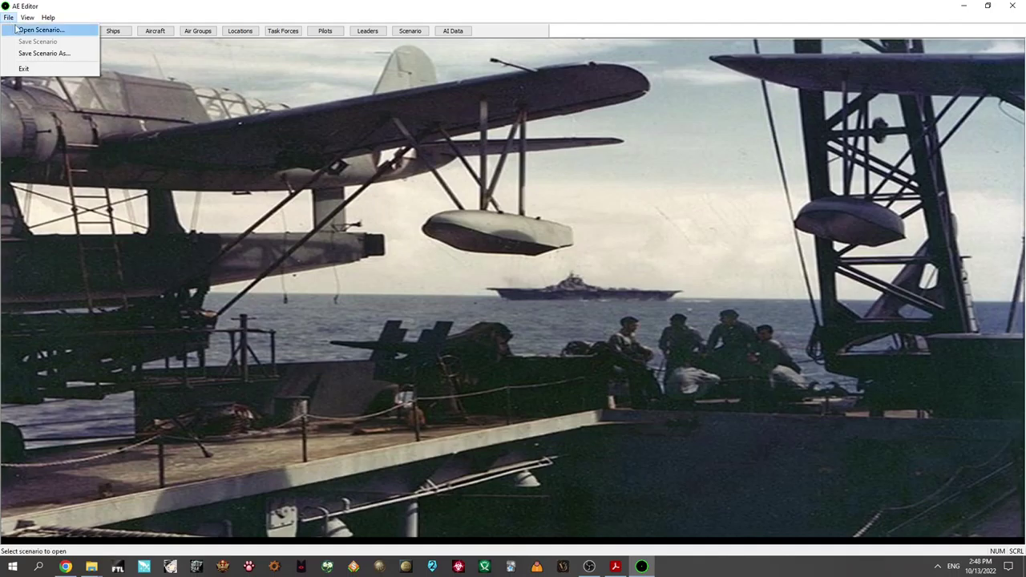
{"action": "left_click", "coordinate": [36, 29]}
{"action": "scroll", "coordinate": [567, 308], "scroll_direction": "down", "scroll_amount": 3}
{"action": "scroll", "coordinate": [568, 309], "scroll_direction": "up", "scroll_amount": 3}
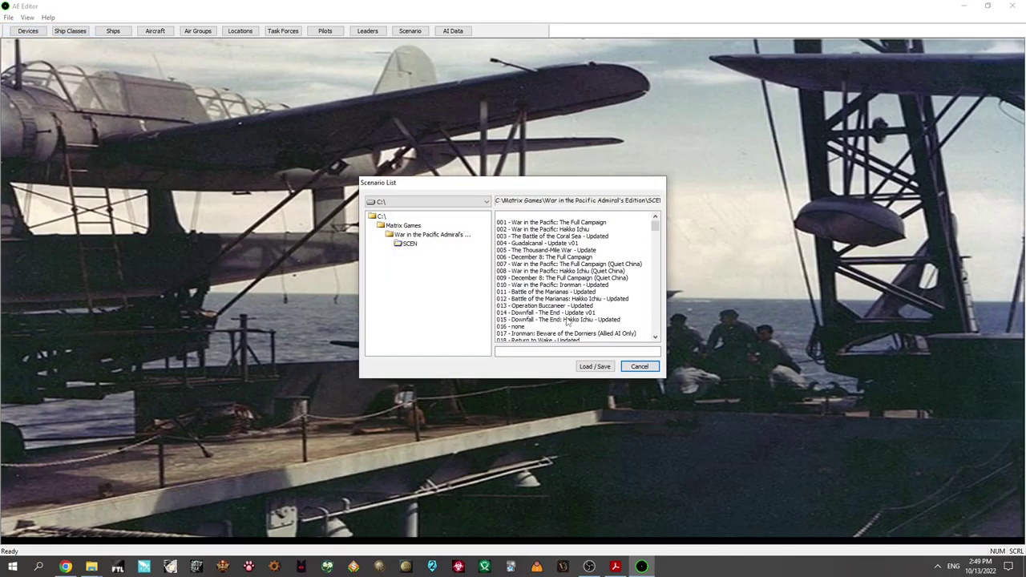
{"action": "left_click", "coordinate": [569, 224]}
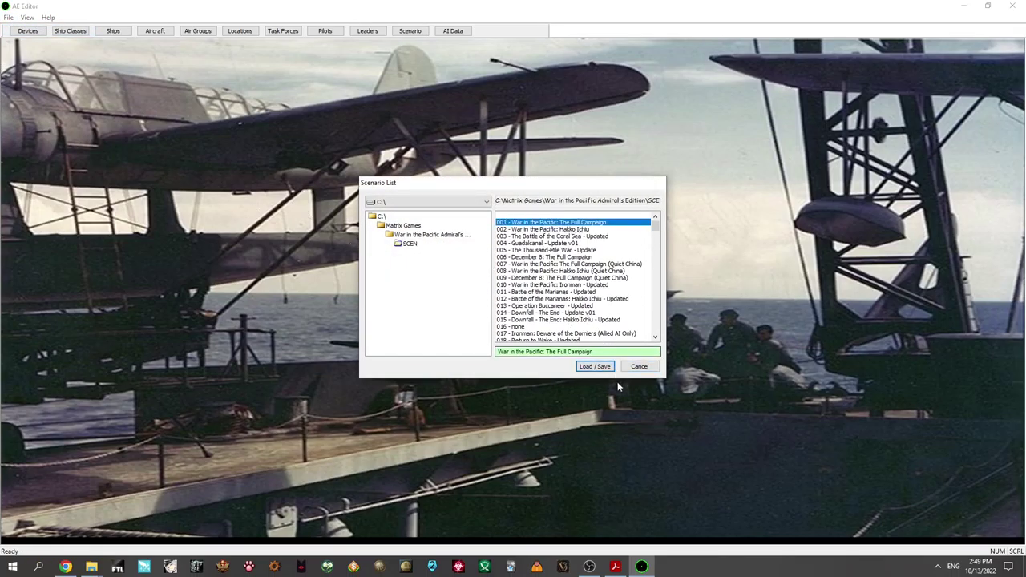
{"action": "left_click", "coordinate": [597, 366]}
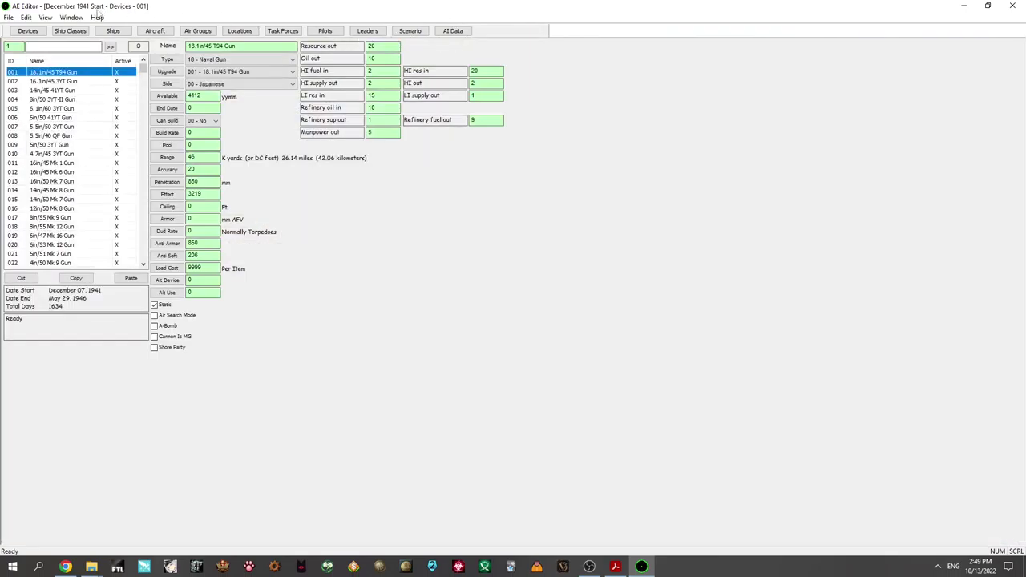
Step: Browse the scenario's device list and return to the first device
{"action": "left_click", "coordinate": [16, 34]}
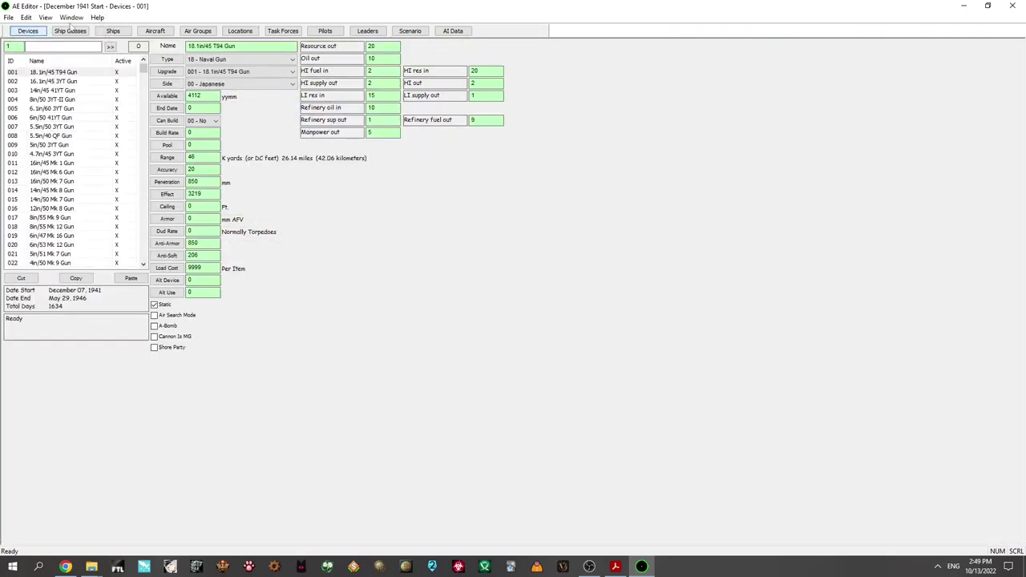
{"action": "scroll", "coordinate": [69, 161], "scroll_direction": "down", "scroll_amount": 13}
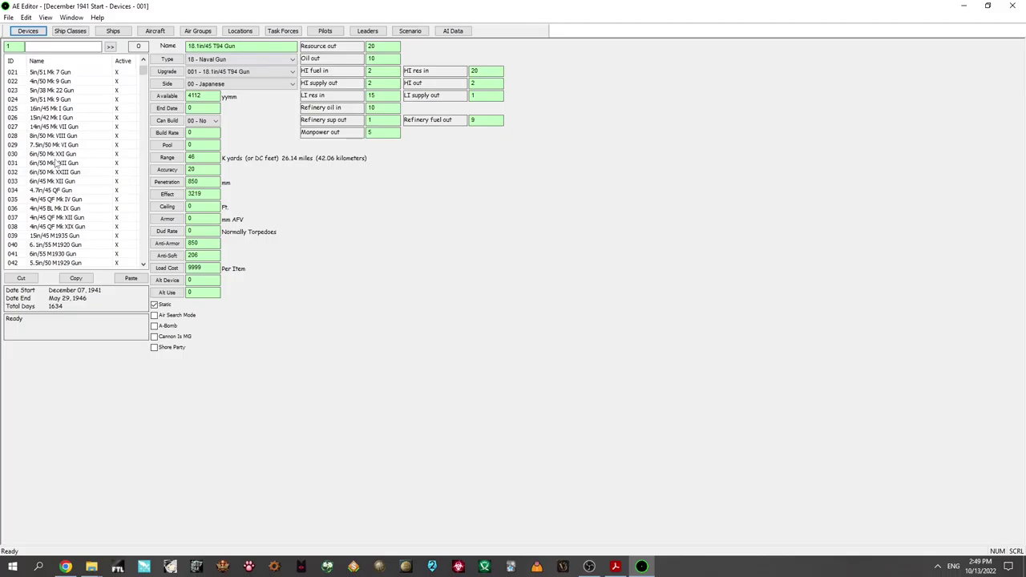
{"action": "scroll", "coordinate": [68, 160], "scroll_direction": "down", "scroll_amount": 15}
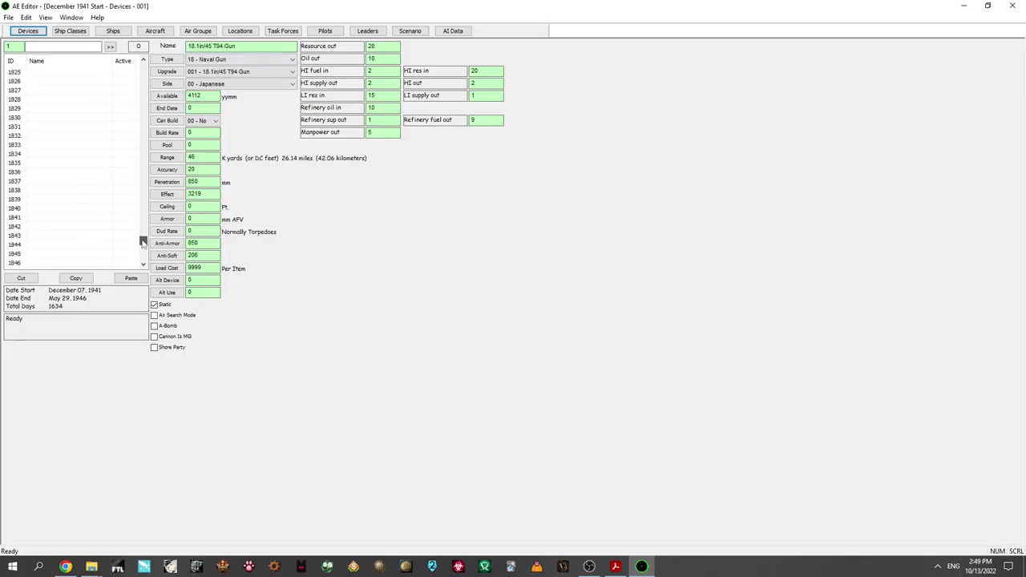
{"action": "key", "text": "Home"}
Step: View the Scenario settings, locations, air groups and pilot pools, ending on Main
{"action": "left_click", "coordinate": [410, 30]}
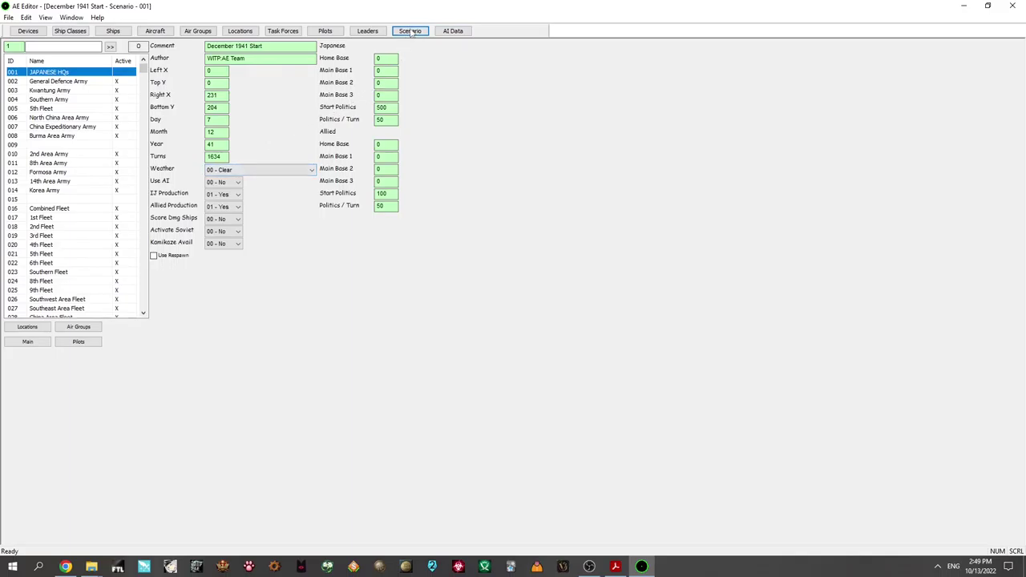
{"action": "left_click", "coordinate": [44, 329]}
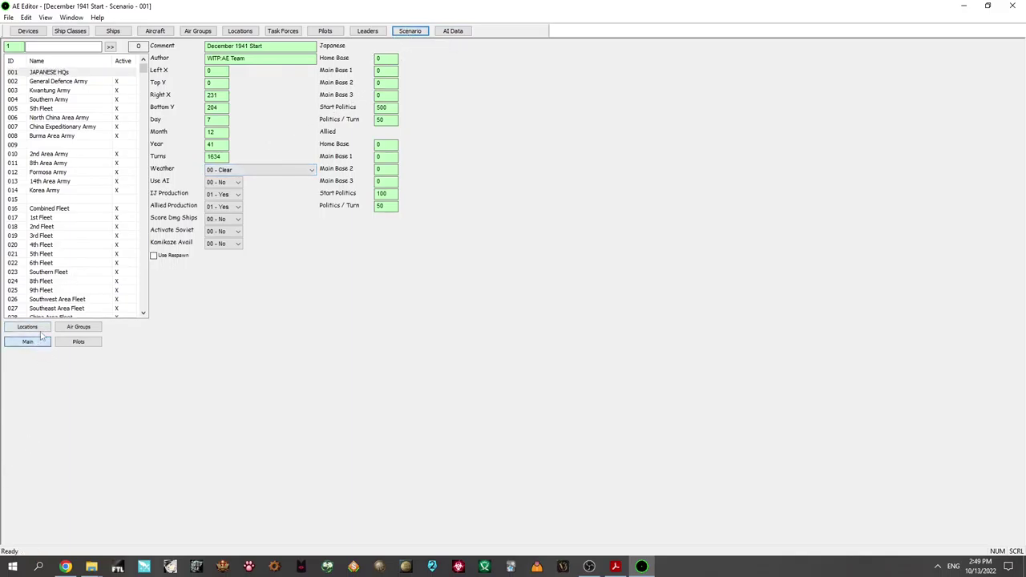
{"action": "left_click", "coordinate": [68, 329]}
{"action": "left_click", "coordinate": [78, 343]}
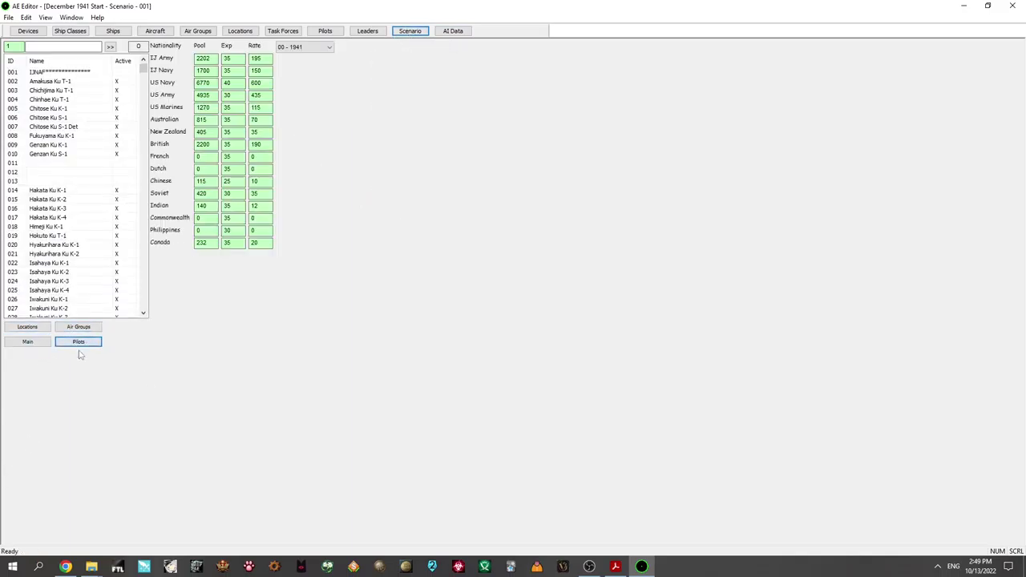
{"action": "left_click", "coordinate": [42, 342]}
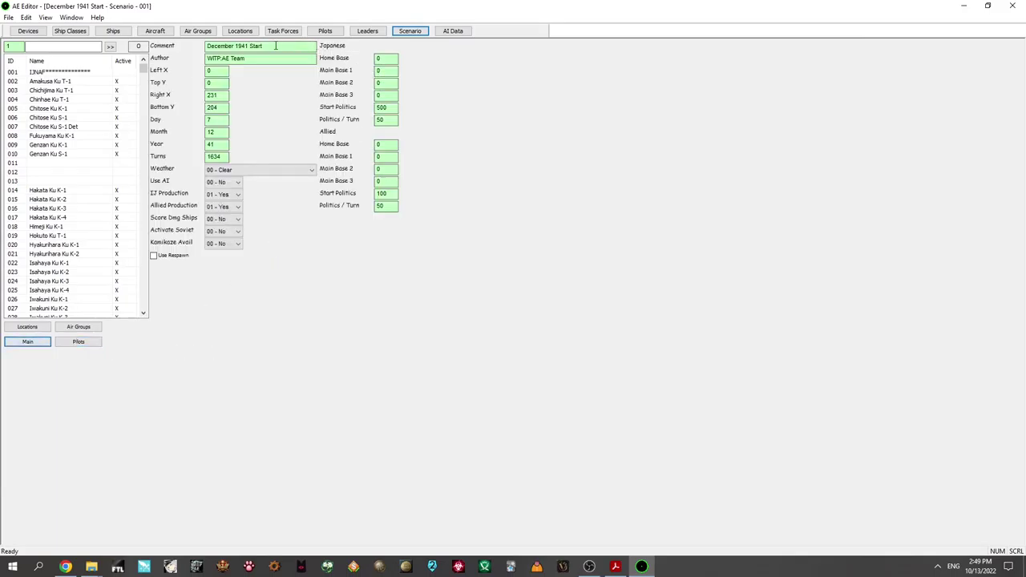
Step: Inspect the Comment, Author and map coordinate fields of the scenario settings
{"action": "left_click", "coordinate": [265, 46]}
{"action": "left_click_drag", "start_coordinate": [275, 50], "coordinate": [249, 49]}
{"action": "left_click", "coordinate": [248, 57]}
{"action": "key", "text": "Tab"}
{"action": "left_click_drag", "start_coordinate": [215, 78], "coordinate": [159, 73]}
Step: Check the Year, the 1634 Turns value and the Start Politics value 500
{"action": "left_click", "coordinate": [229, 148]}
{"action": "double_click", "coordinate": [221, 157]}
{"action": "left_click", "coordinate": [226, 156]}
{"action": "double_click", "coordinate": [223, 156]}
{"action": "left_click", "coordinate": [228, 156]}
{"action": "double_click", "coordinate": [383, 107]}
{"action": "left_click", "coordinate": [395, 109]}
Step: Browse locations to 8th Area Army and air groups to Isahaya Ku K-2
{"action": "left_click", "coordinate": [28, 327]}
{"action": "left_click", "coordinate": [48, 244]}
{"action": "left_click", "coordinate": [48, 163]}
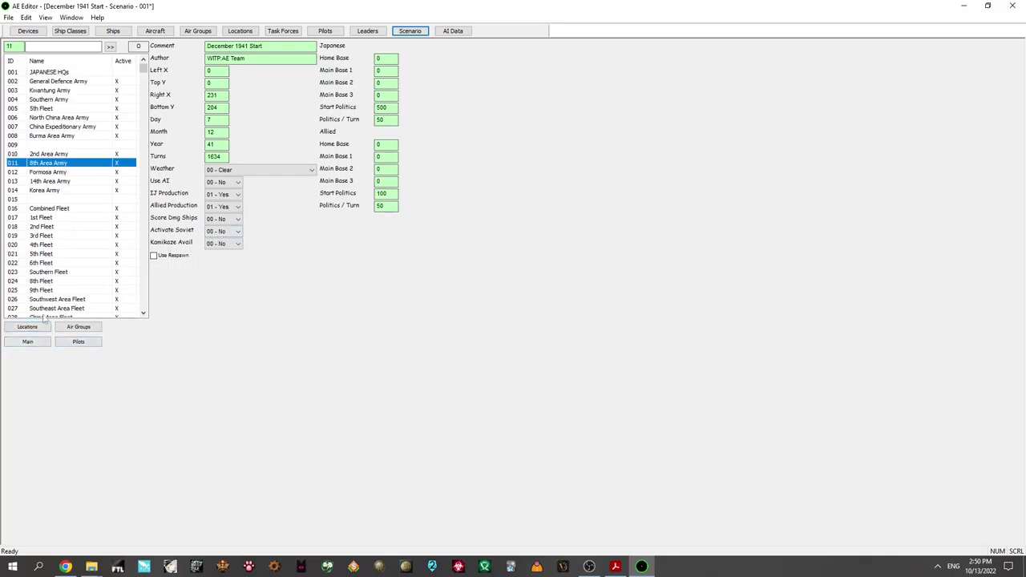
{"action": "left_click", "coordinate": [27, 343]}
{"action": "left_click", "coordinate": [79, 326]}
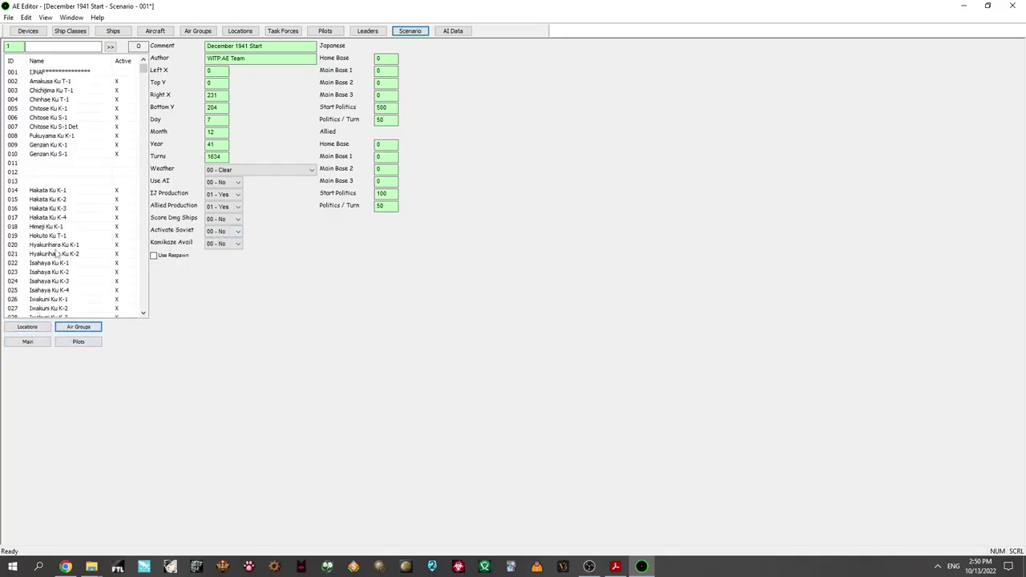
{"action": "left_click", "coordinate": [78, 208]}
{"action": "left_click", "coordinate": [75, 273]}
{"action": "scroll", "coordinate": [75, 256], "scroll_direction": "down", "scroll_amount": 5}
{"action": "scroll", "coordinate": [75, 256], "scroll_direction": "up", "scroll_amount": 5}
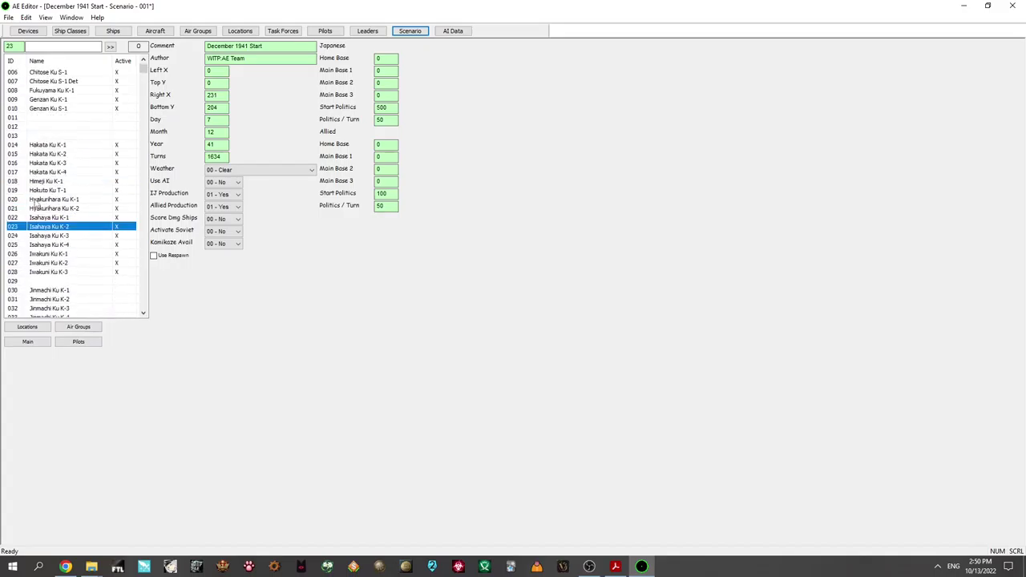
{"action": "left_click", "coordinate": [93, 329]}
Step: Open the pilot pool table and keep the year at 00 - 1941
{"action": "left_click", "coordinate": [85, 342]}
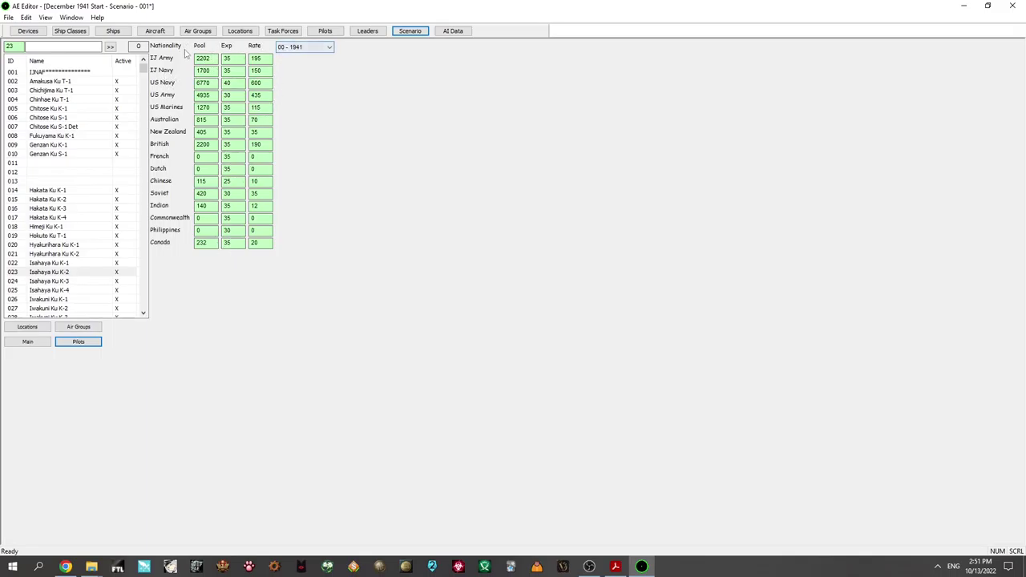
{"action": "left_click", "coordinate": [304, 47]}
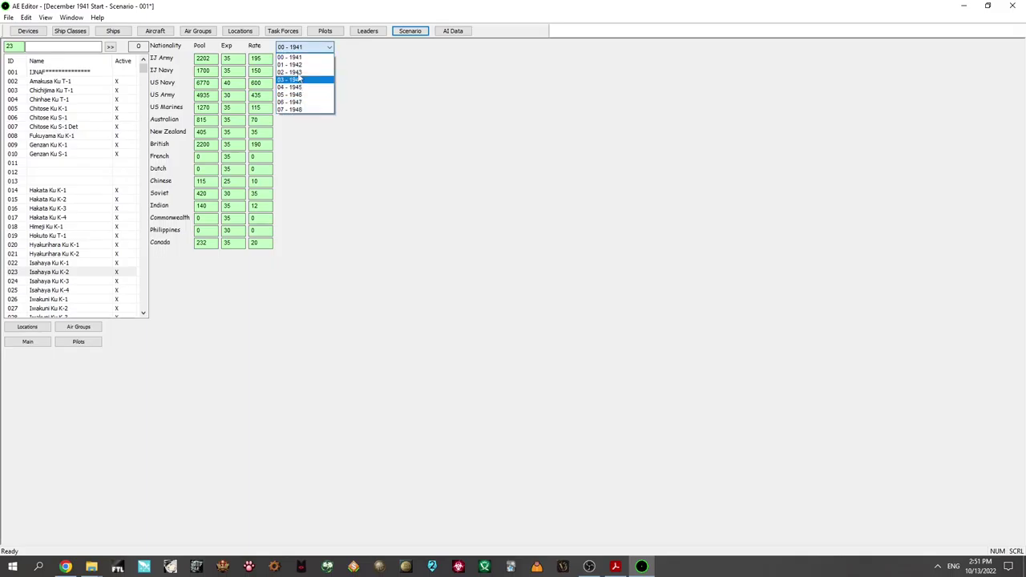
{"action": "left_click", "coordinate": [296, 53]}
{"action": "left_click", "coordinate": [230, 64]}
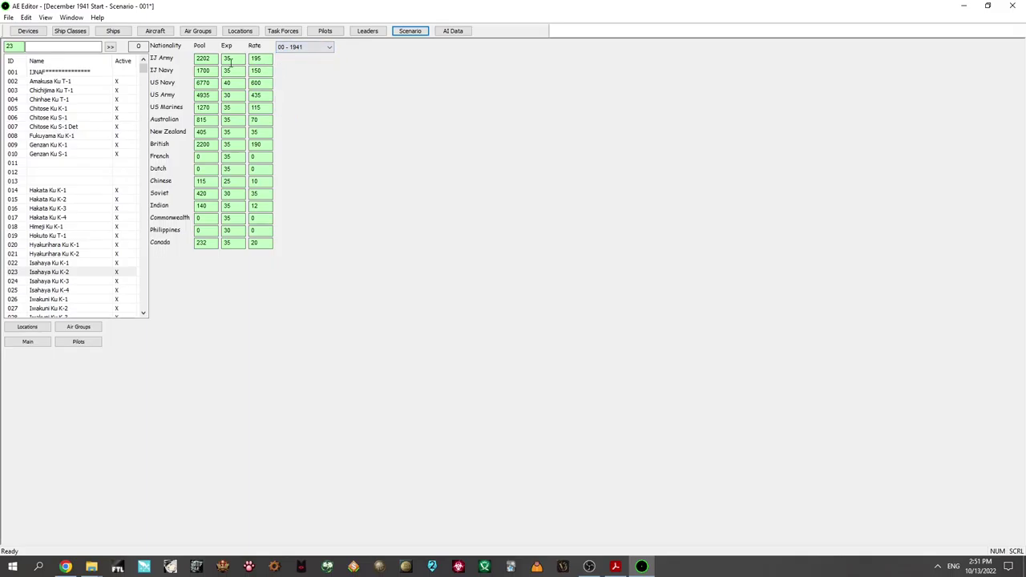
Step: Enter 5586 in the IJ Army experience field and edit the IJ Navy pool, experience and rate
{"action": "double_click", "coordinate": [228, 59]}
{"action": "type", "text": "5586"}
{"action": "left_click_drag", "start_coordinate": [210, 69], "coordinate": [160, 74]}
{"action": "key", "text": "Tab"}
{"action": "left_click", "coordinate": [264, 71]}
Step: Step the pilot-data year through 01 - 1942, 02 - 1943 and 04 - 1945
{"action": "left_click", "coordinate": [320, 46]}
{"action": "left_click", "coordinate": [312, 65]}
{"action": "left_click", "coordinate": [312, 47]}
{"action": "left_click", "coordinate": [312, 65]}
{"action": "left_click", "coordinate": [305, 48]}
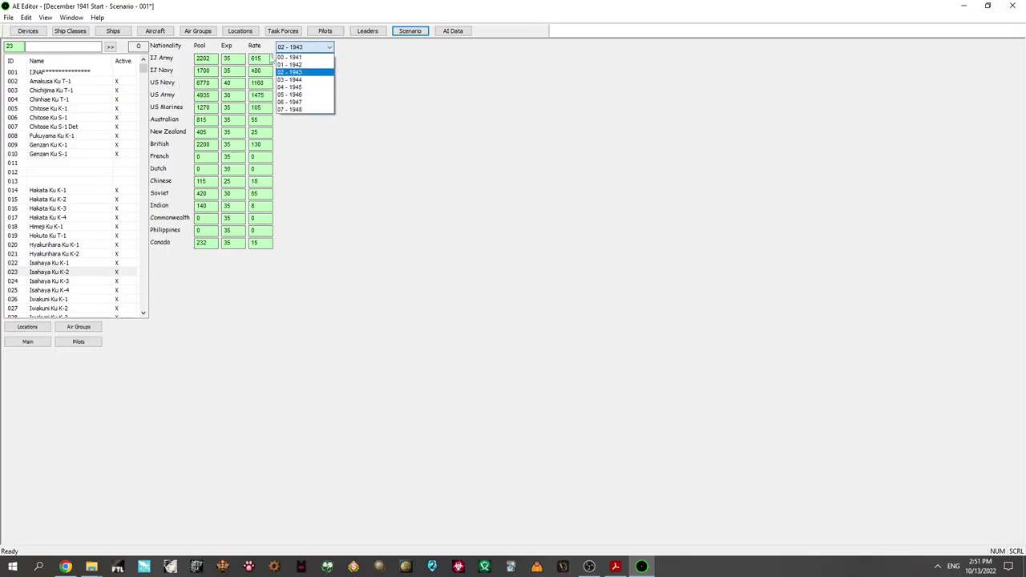
{"action": "key", "text": "Down"}
{"action": "key", "text": "Return"}
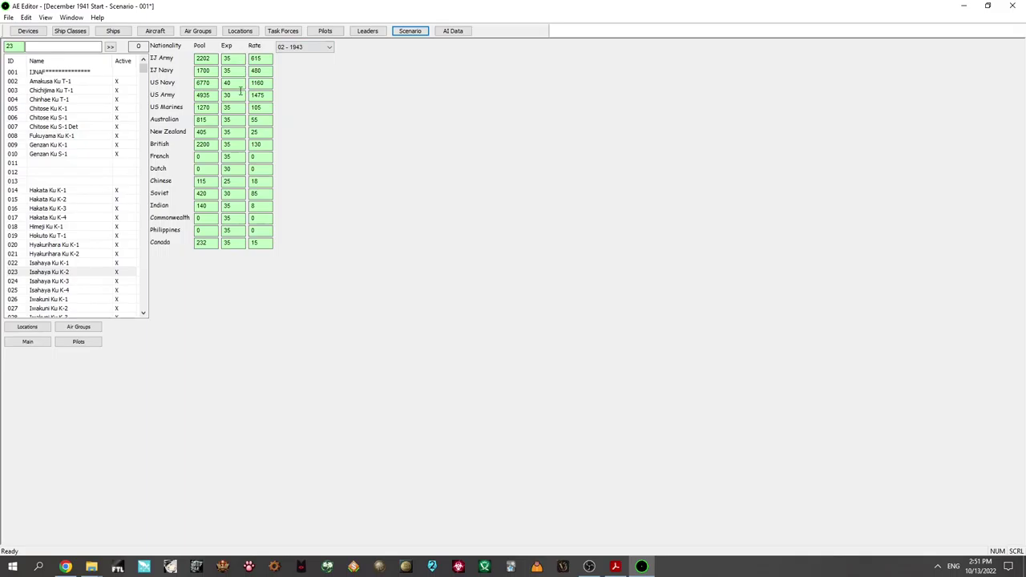
{"action": "left_click", "coordinate": [316, 46]}
{"action": "left_click", "coordinate": [307, 88]}
Step: Review the 1946 and 1947 pilot values, ending on 07 - 1948
{"action": "left_click", "coordinate": [328, 46]}
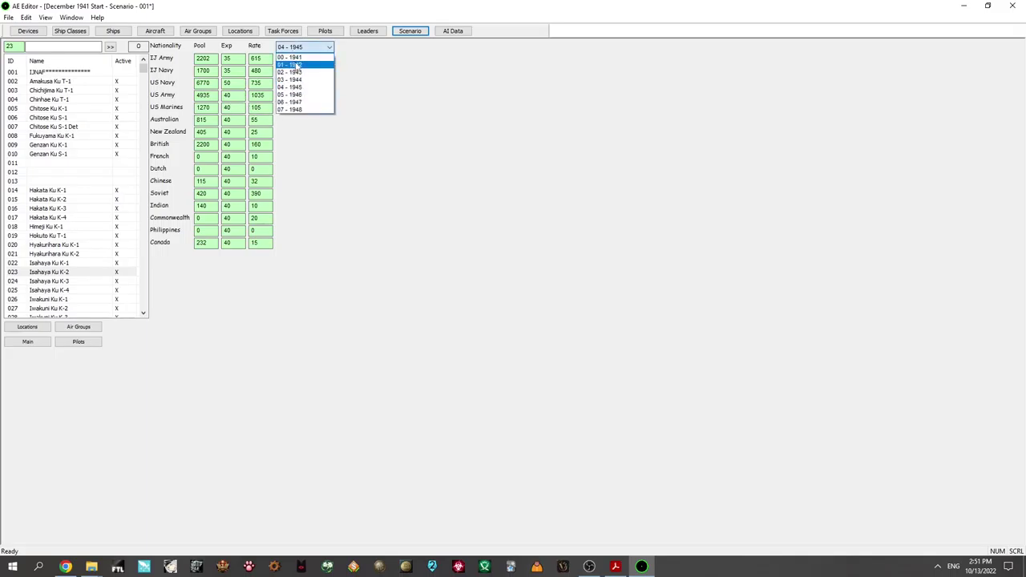
{"action": "left_click", "coordinate": [305, 107]}
{"action": "left_click", "coordinate": [304, 46]}
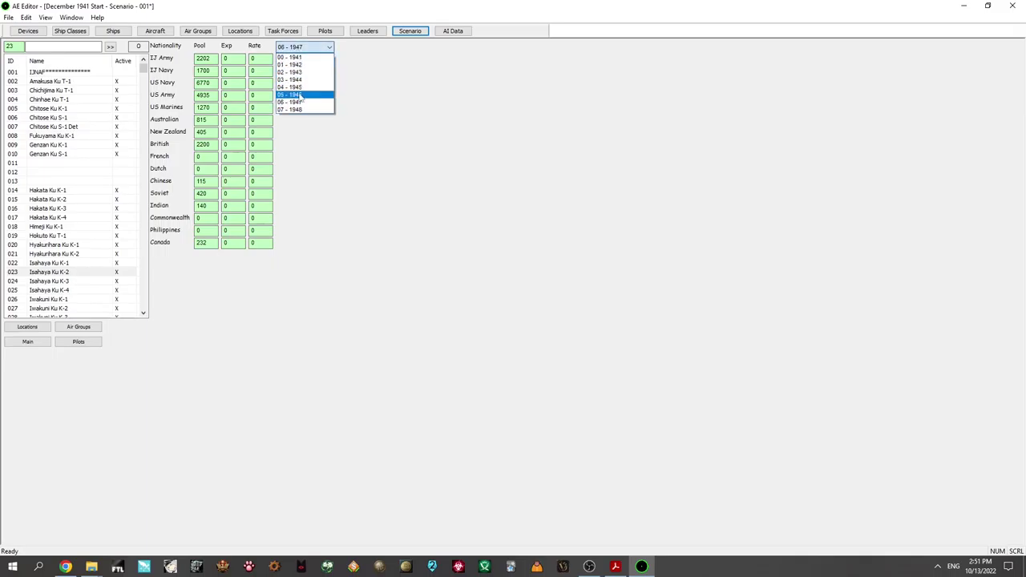
{"action": "left_click", "coordinate": [301, 102]}
{"action": "left_click", "coordinate": [305, 47]}
{"action": "left_click", "coordinate": [305, 94]}
{"action": "left_click", "coordinate": [317, 49]}
{"action": "left_click", "coordinate": [306, 102]}
{"action": "left_click", "coordinate": [308, 46]}
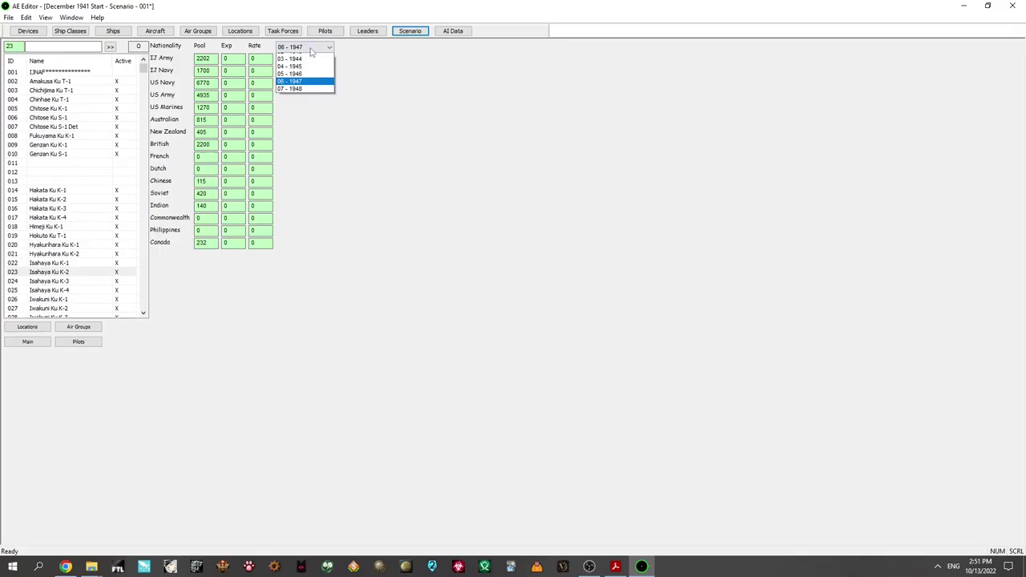
{"action": "left_click", "coordinate": [305, 118]}
{"action": "left_click", "coordinate": [329, 47]}
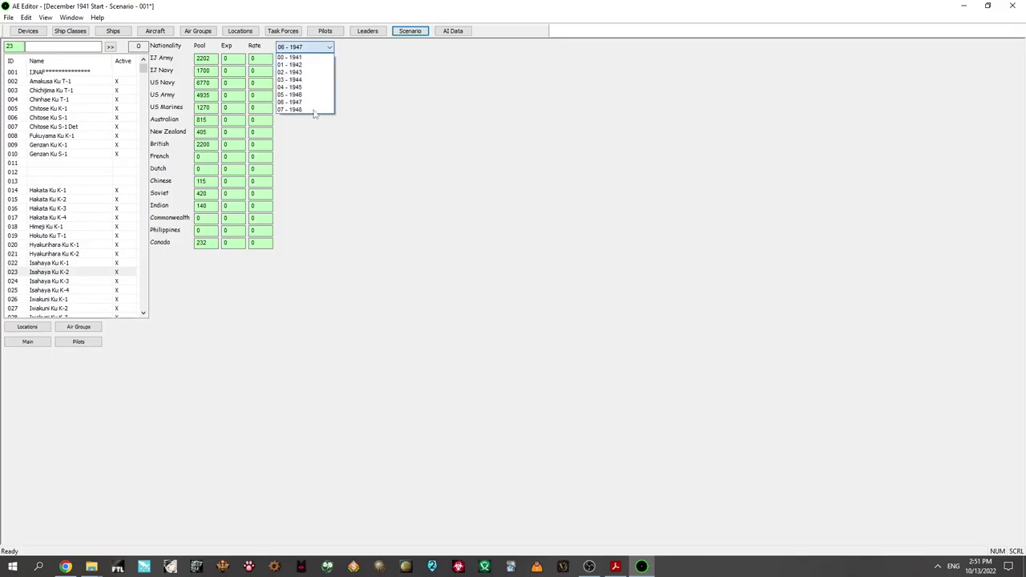
{"action": "left_click", "coordinate": [305, 110]}
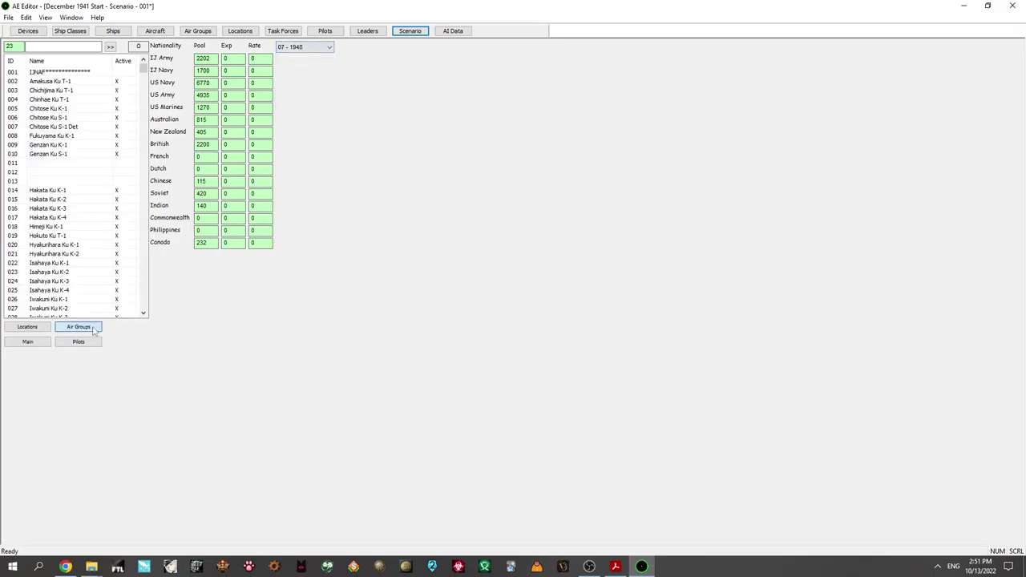
Step: Open AI Data Assault Bases and inspect Attack Ceram, Luzon 48th/16th Div and Move 20th Army
{"action": "left_click", "coordinate": [453, 30]}
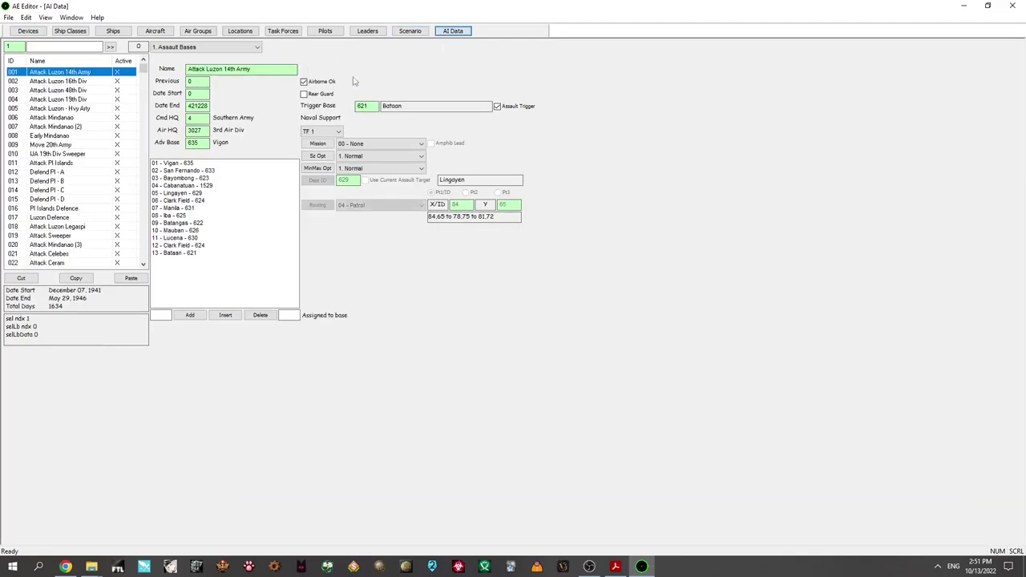
{"action": "scroll", "coordinate": [70, 166], "scroll_direction": "down", "scroll_amount": 3}
{"action": "left_click", "coordinate": [76, 171]}
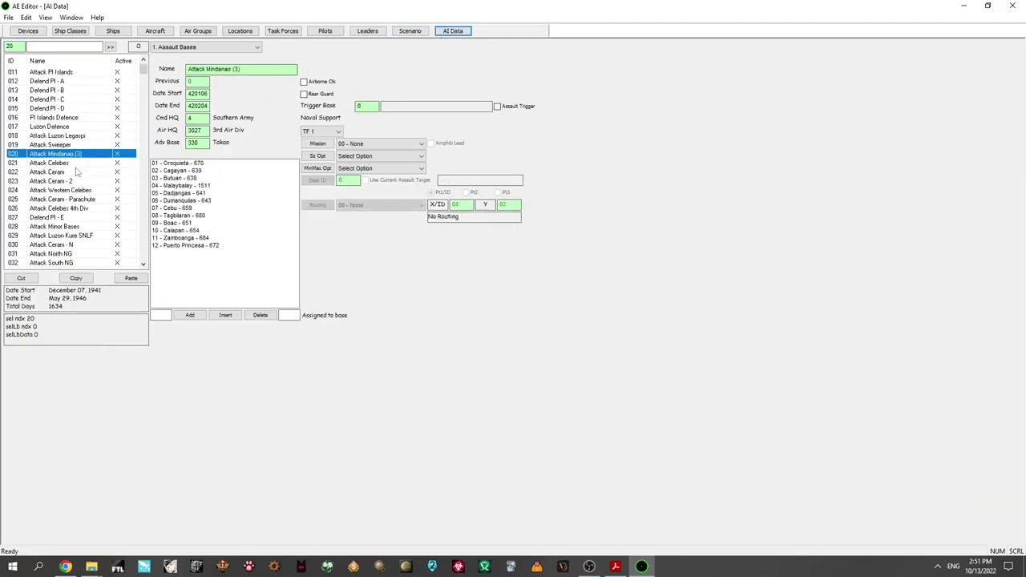
{"action": "scroll", "coordinate": [63, 172], "scroll_direction": "up", "scroll_amount": 4}
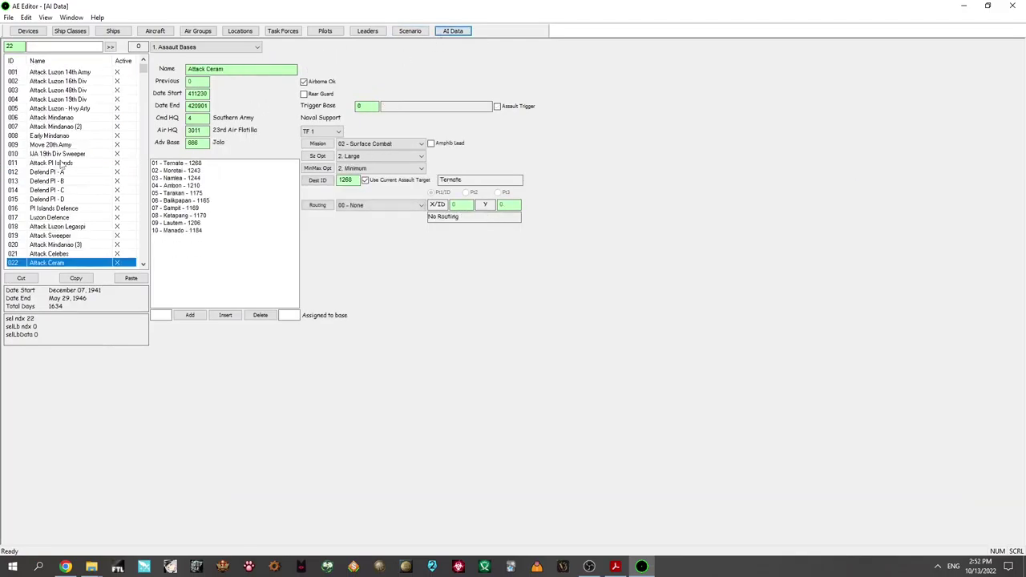
{"action": "left_click", "coordinate": [80, 93]}
{"action": "left_click", "coordinate": [84, 87]}
{"action": "left_click", "coordinate": [64, 90]}
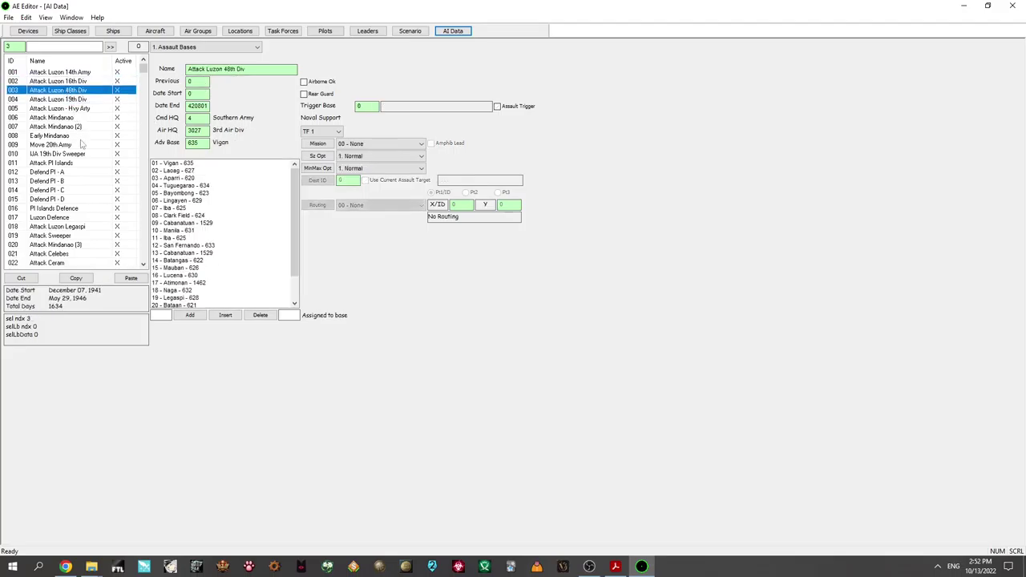
{"action": "left_click", "coordinate": [84, 145]}
Step: Check the fifth plan and the Attack Luzon 19th Div, 14th Army and 16th Div plans
{"action": "scroll", "coordinate": [90, 180], "scroll_direction": "down", "scroll_amount": 6}
{"action": "scroll", "coordinate": [78, 160], "scroll_direction": "up", "scroll_amount": 7}
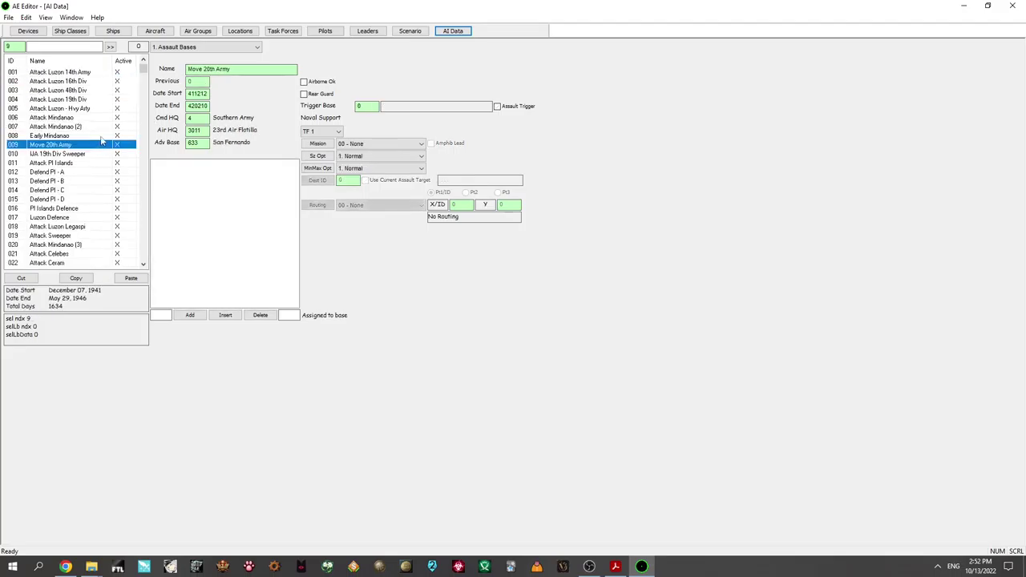
{"action": "left_click", "coordinate": [80, 110]}
{"action": "left_click", "coordinate": [58, 99]}
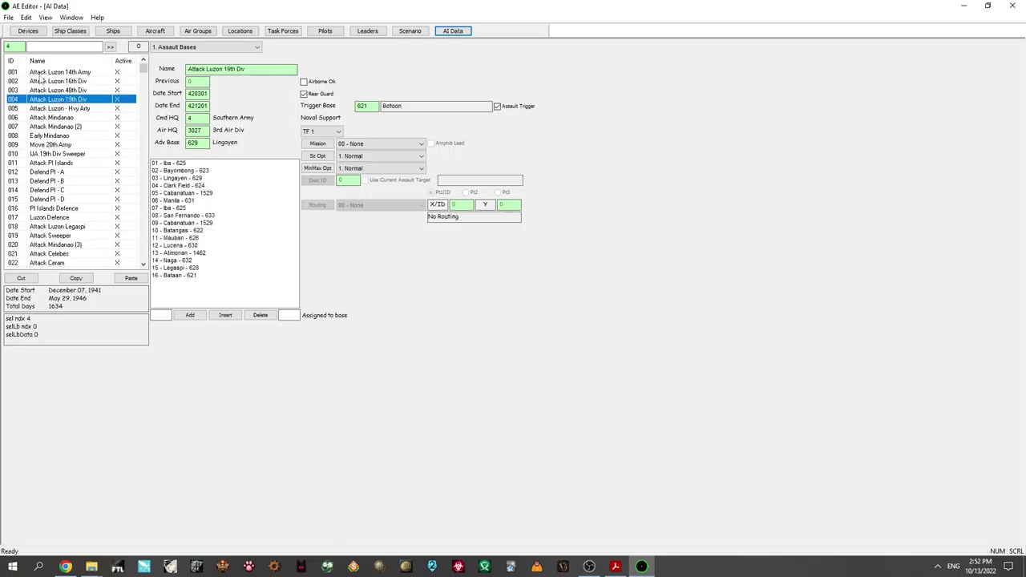
{"action": "left_click", "coordinate": [43, 72]}
{"action": "left_click", "coordinate": [67, 82]}
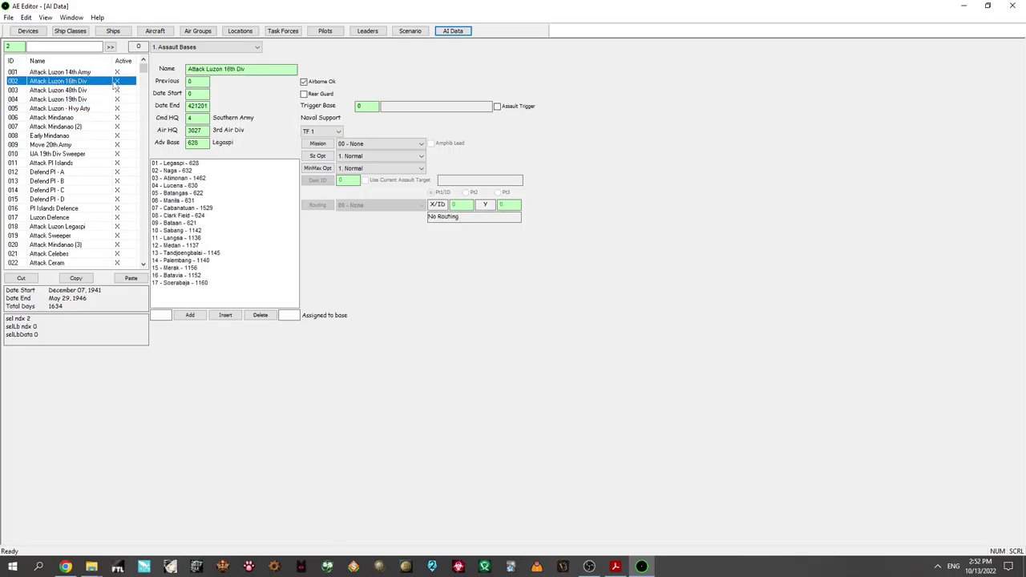
{"action": "key", "text": "Up"}
Step: Compare the Attack Luzon 48th, 16th and 19th Div plans, ending on 14th Army
{"action": "left_click", "coordinate": [84, 92]}
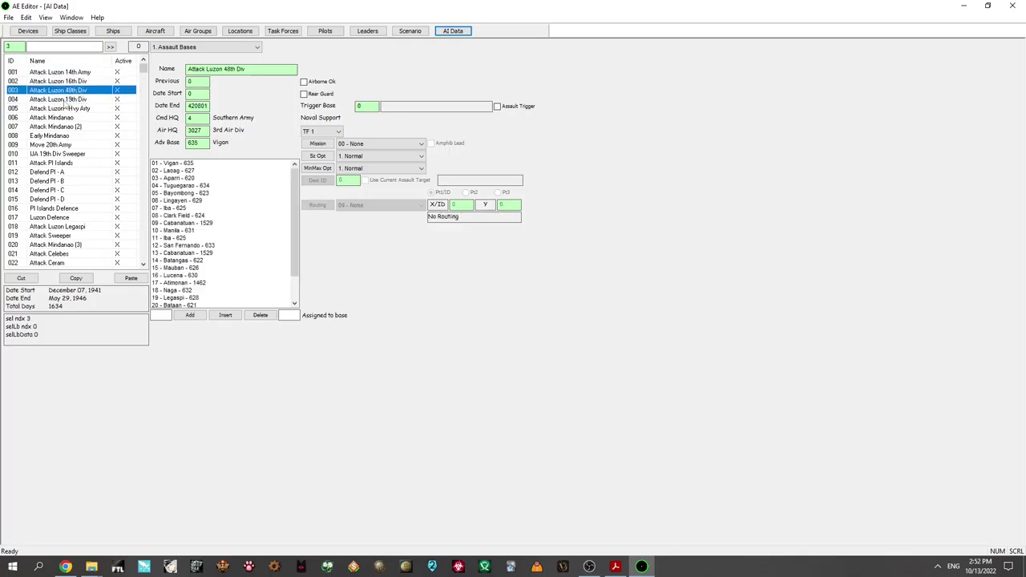
{"action": "left_click", "coordinate": [98, 82]}
{"action": "left_click", "coordinate": [89, 98]}
{"action": "left_click", "coordinate": [88, 92]}
{"action": "key", "text": "Up"}
{"action": "left_click", "coordinate": [85, 93]}
{"action": "key", "text": "Up"}
{"action": "key", "text": "Up"}
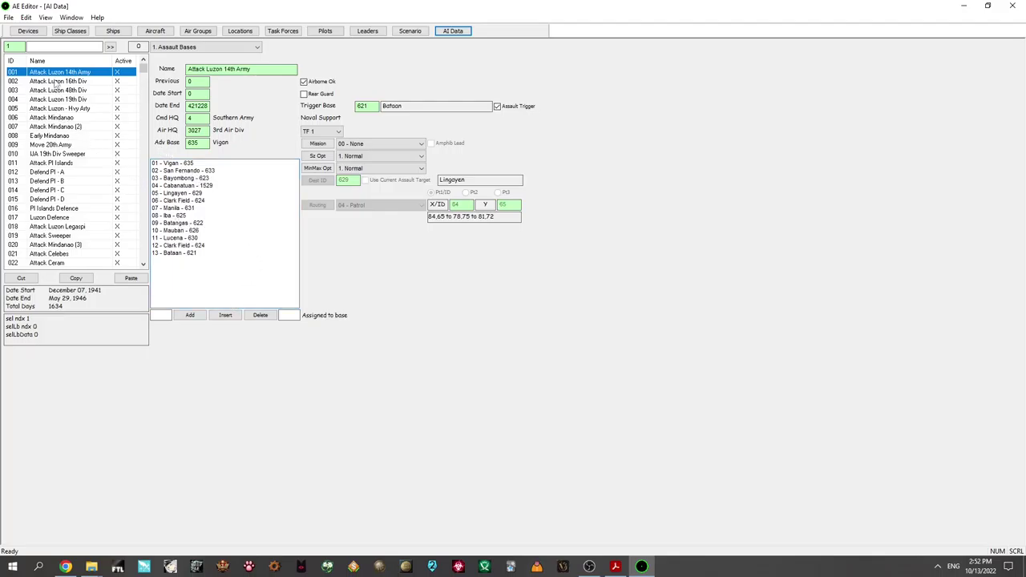
Step: Step through the Luzon plans down to Early Mindanao and back to IJA 19th Div Sweeper
{"action": "key", "text": "Down"}
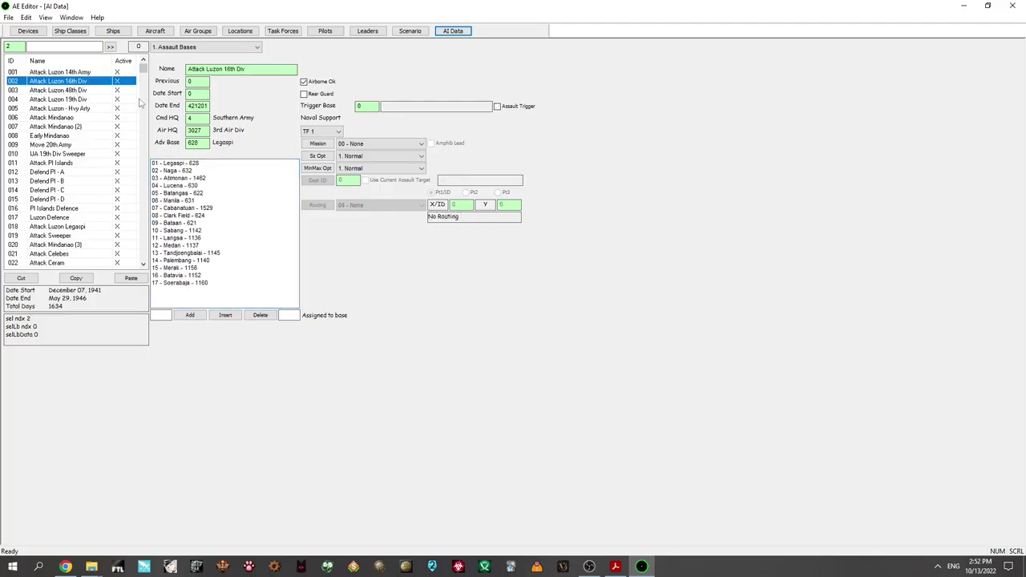
{"action": "key", "text": "Down"}
{"action": "key", "text": "Down"}
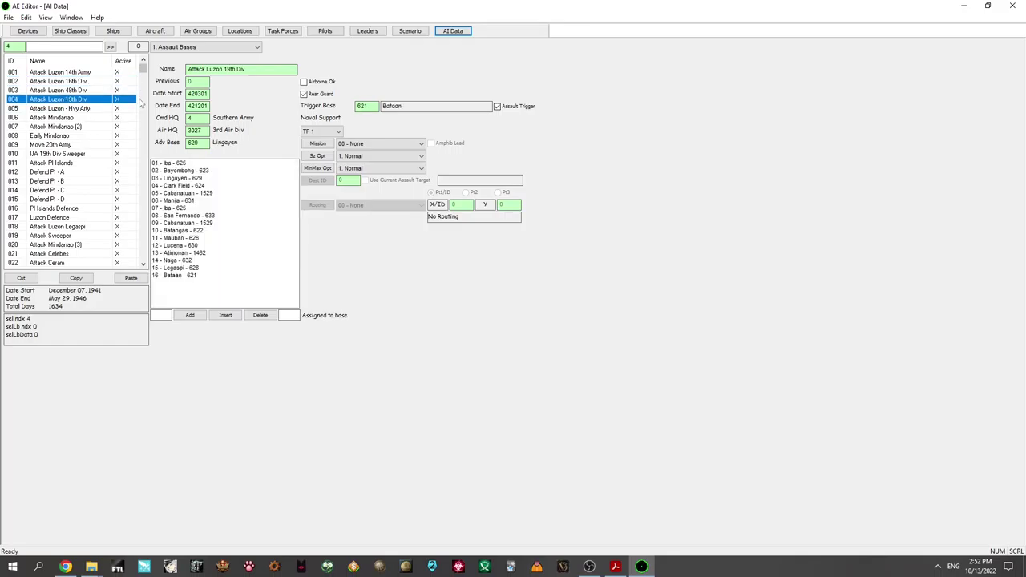
{"action": "key", "text": "Up"}
{"action": "key", "text": "Up"}
{"action": "key", "text": "Up"}
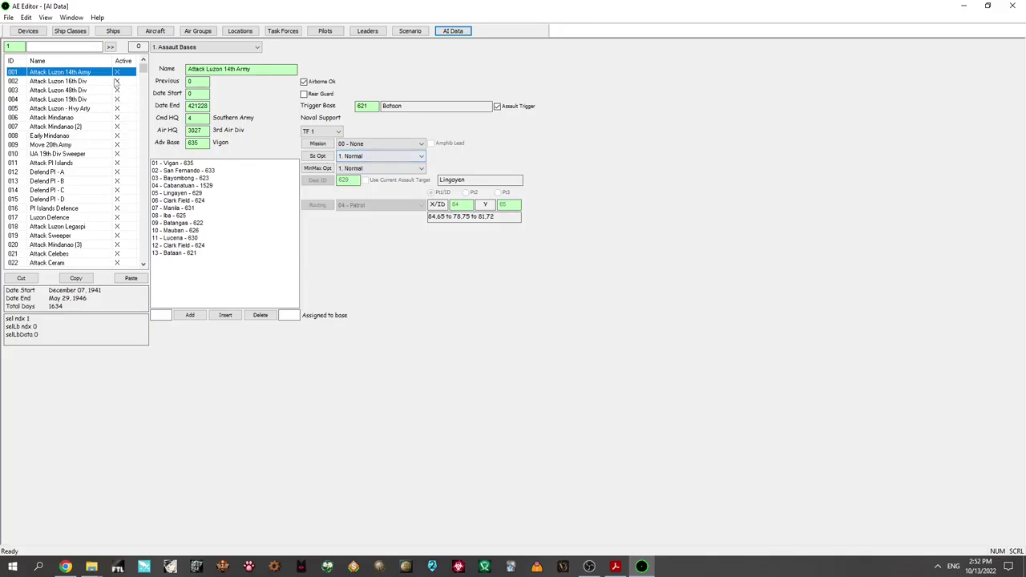
{"action": "key", "text": "Down"}
{"action": "key", "text": "Down"}
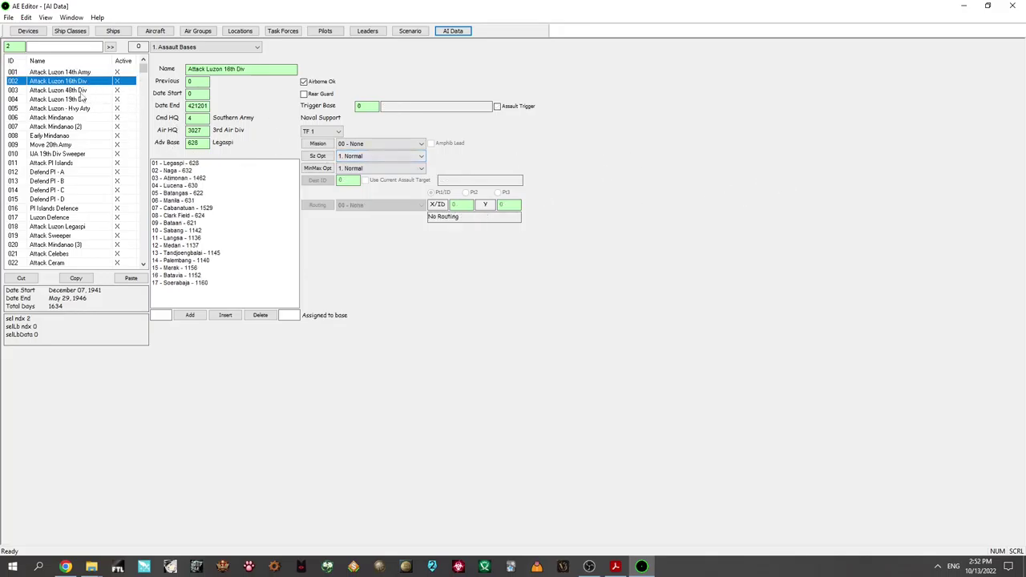
{"action": "key", "text": "Down"}
{"action": "key", "text": "Down"}
{"action": "key", "text": "Down"}
{"action": "key", "text": "Down"}
{"action": "key", "text": "Down"}
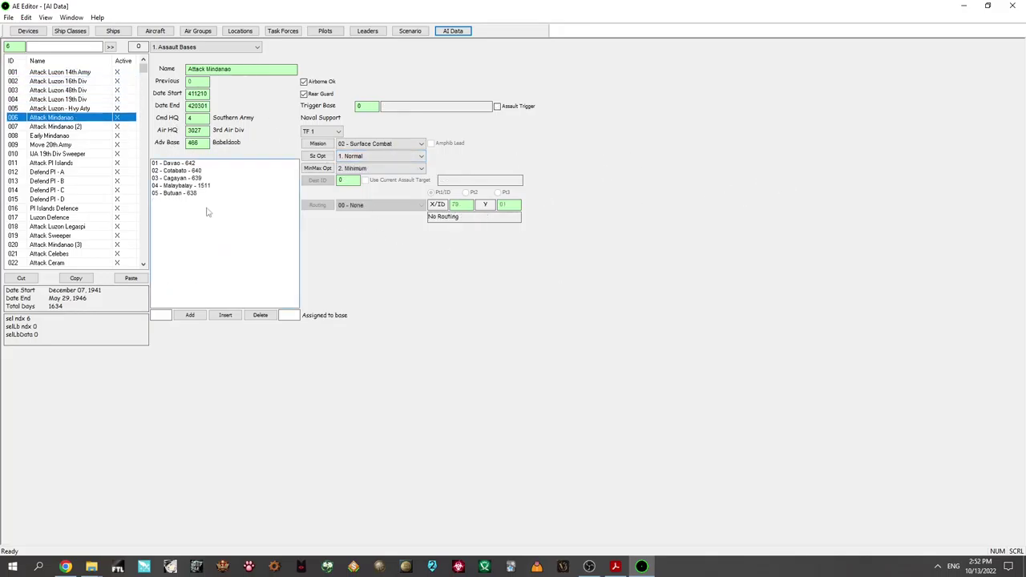
{"action": "key", "text": "Down"}
{"action": "key", "text": "Down"}
{"action": "key", "text": "Down"}
{"action": "key", "text": "Down"}
{"action": "key", "text": "Down"}
{"action": "key", "text": "Down"}
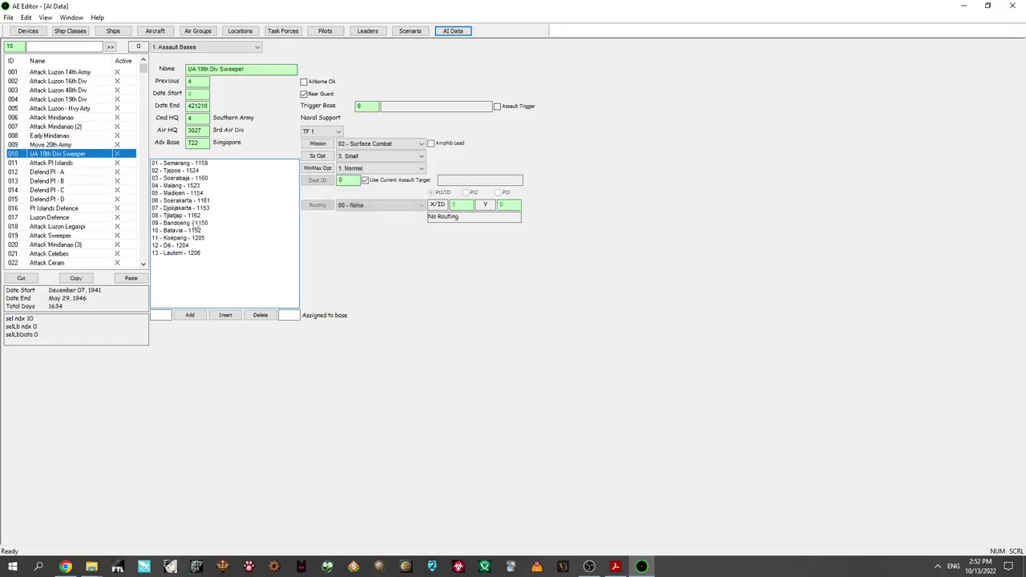
{"action": "key", "text": "Up"}
{"action": "key", "text": "Up"}
{"action": "key", "text": "Up"}
{"action": "key", "text": "Up"}
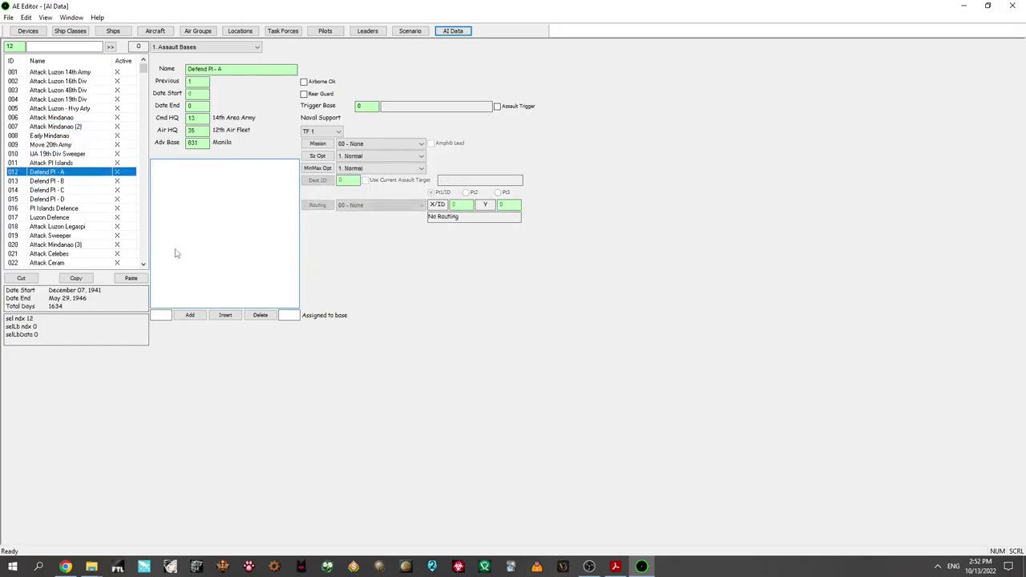
Step: Inspect the Attack Minor Bases and New Guinea plans, ending on Attack North NG
{"action": "scroll", "coordinate": [78, 196], "scroll_direction": "down", "scroll_amount": 5}
{"action": "left_click", "coordinate": [78, 193]}
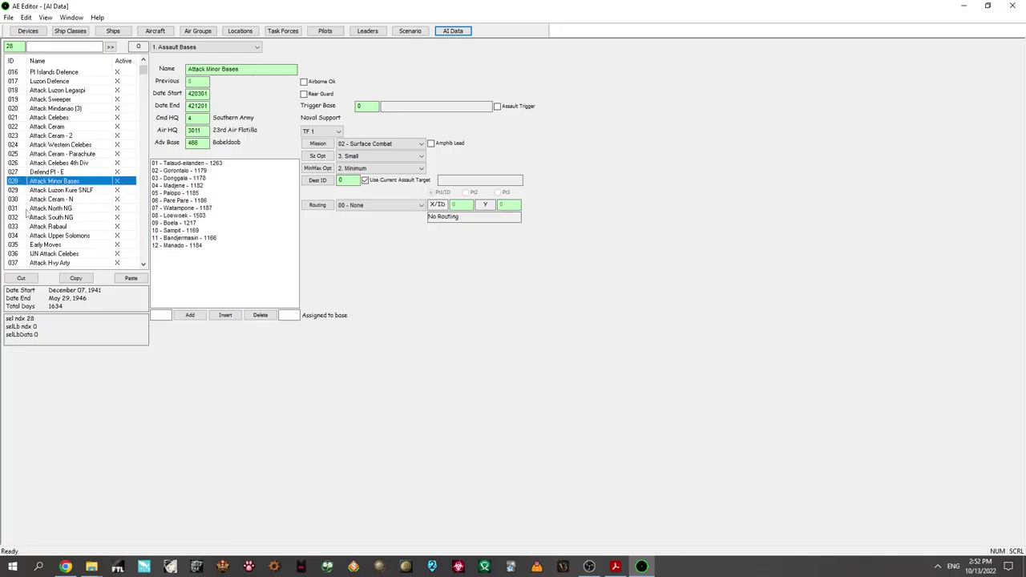
{"action": "key", "text": "Up"}
{"action": "key", "text": "Down"}
{"action": "key", "text": "Down"}
{"action": "key", "text": "Down"}
{"action": "key", "text": "Up"}
{"action": "key", "text": "Up"}
{"action": "key", "text": "Up"}
{"action": "key", "text": "Up"}
{"action": "key", "text": "Up"}
{"action": "key", "text": "Up"}
{"action": "key", "text": "Up"}
{"action": "key", "text": "Up"}
{"action": "key", "text": "Up"}
{"action": "key", "text": "Up"}
{"action": "key", "text": "Up"}
{"action": "key", "text": "Up"}
{"action": "key", "text": "Up"}
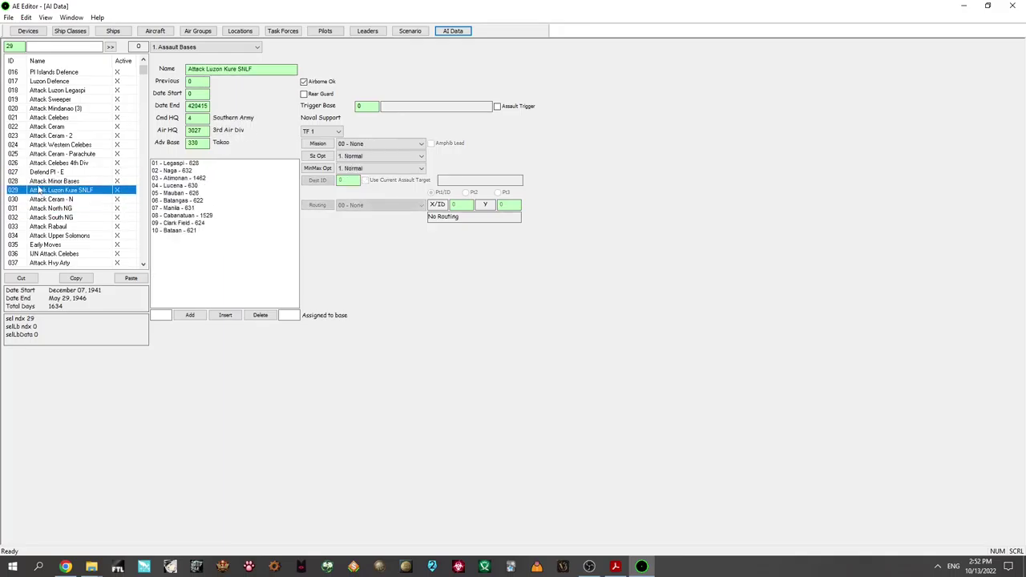